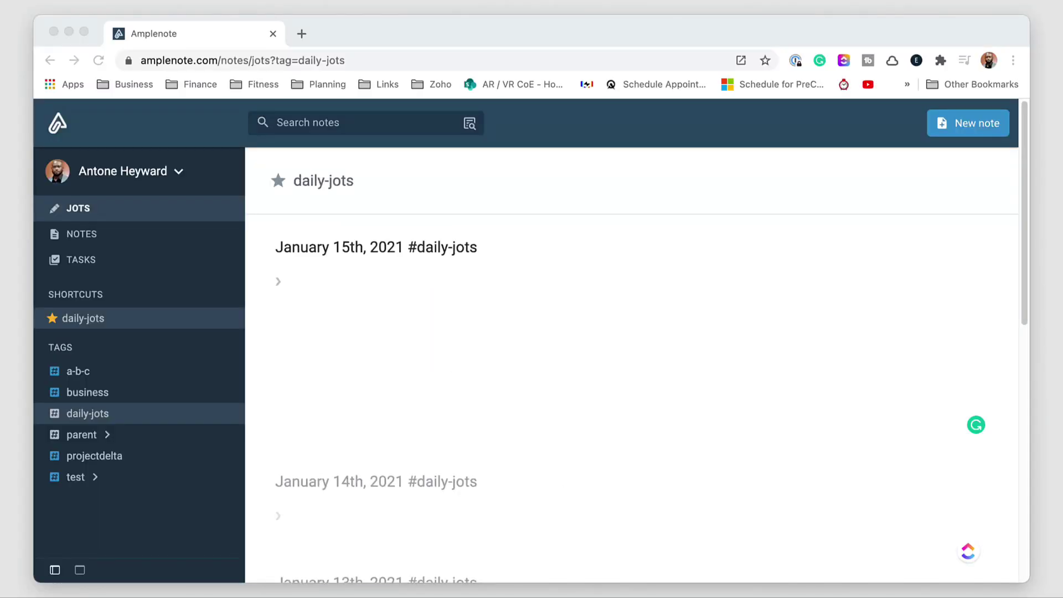
- Open the 'Amplenote features to try out' note from the list of all 66 notes
left_click(148, 131)
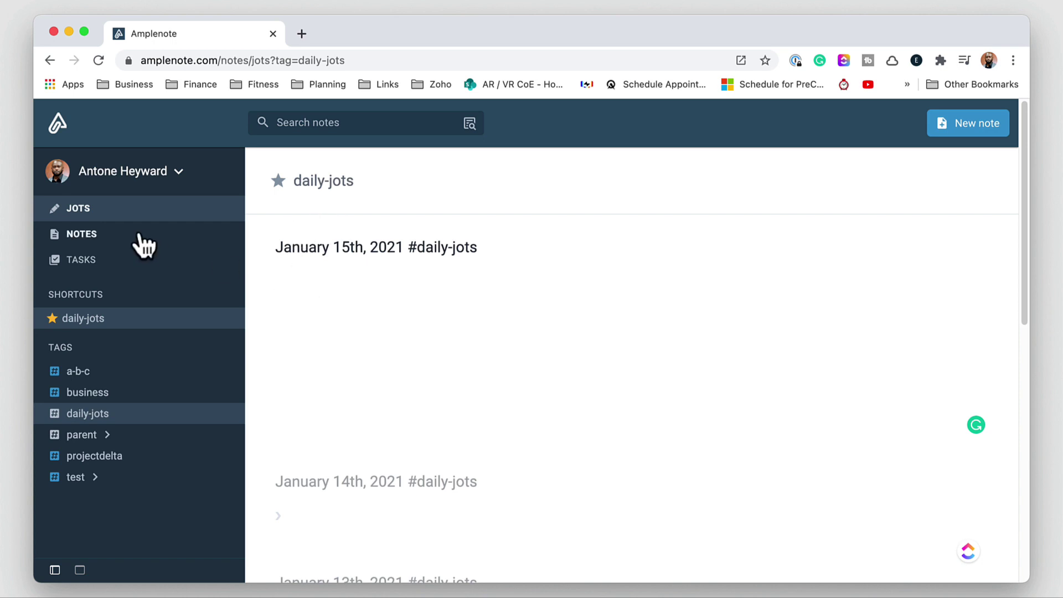
left_click(89, 235)
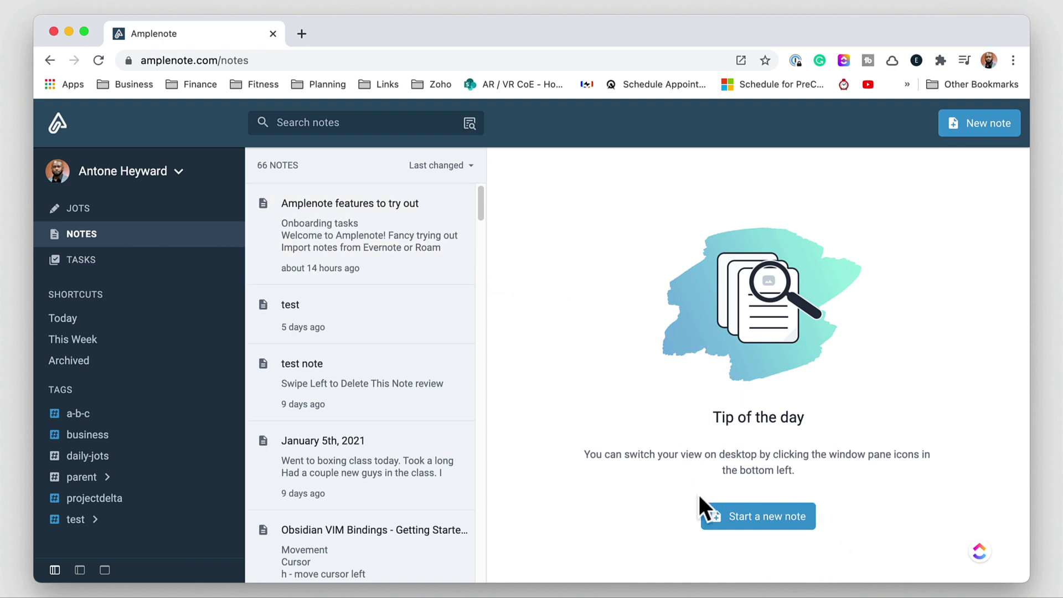
left_click(351, 252)
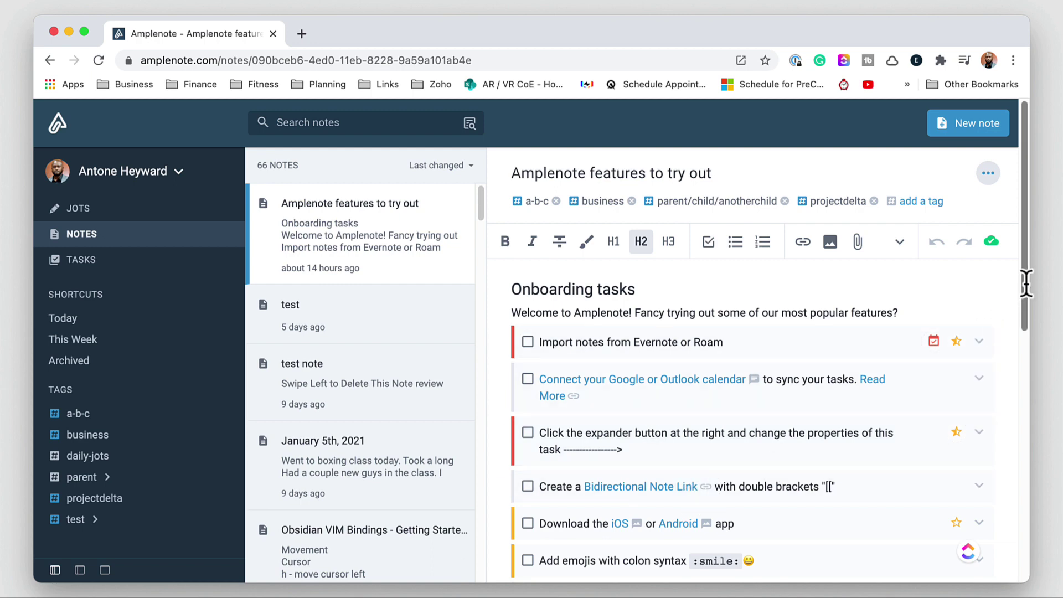
- Review the Completed and Backlinks tabs, then tick 'Create a public note and embed it' as done
left_click_drag(1024, 283, 1032, 510)
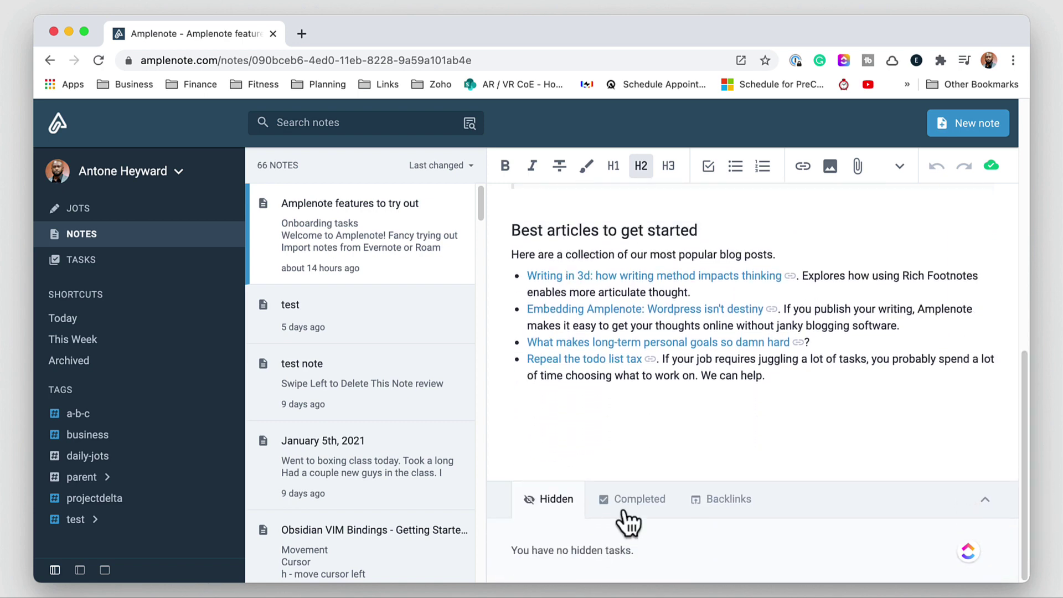
left_click(631, 500)
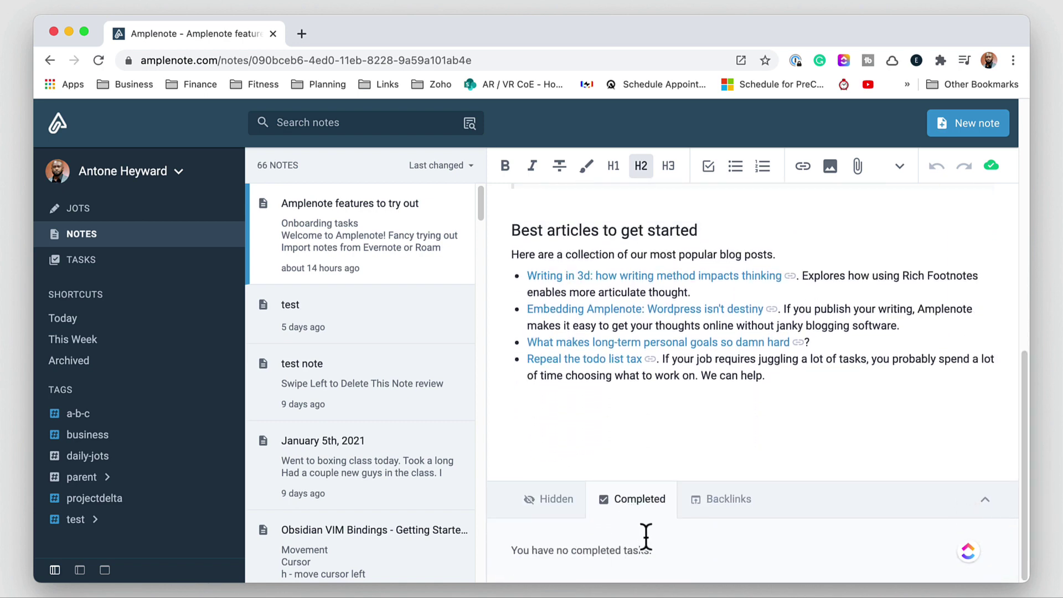
left_click(710, 501)
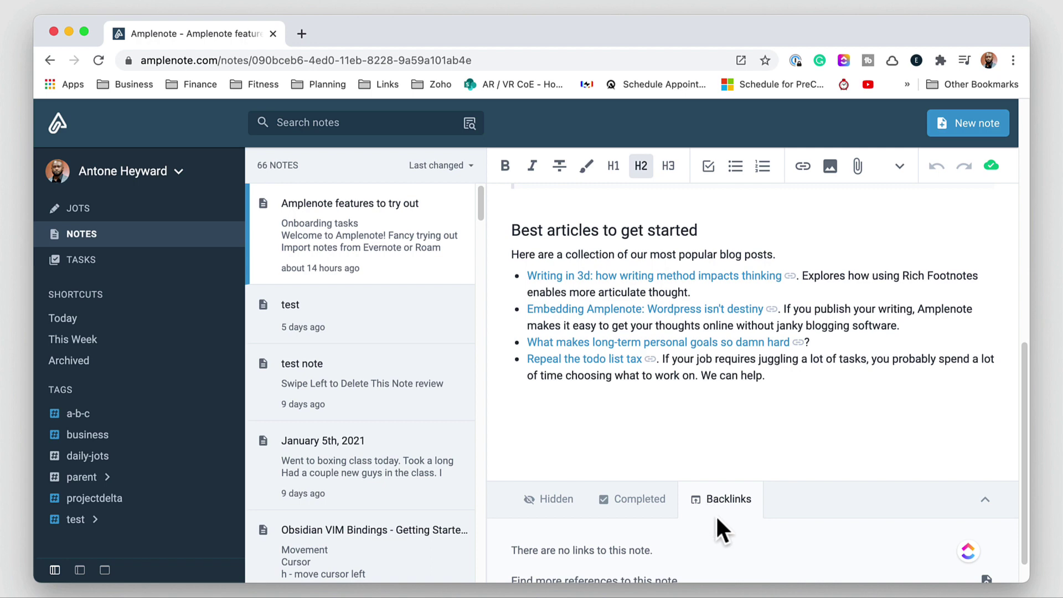
scroll(717, 518, "down", 2)
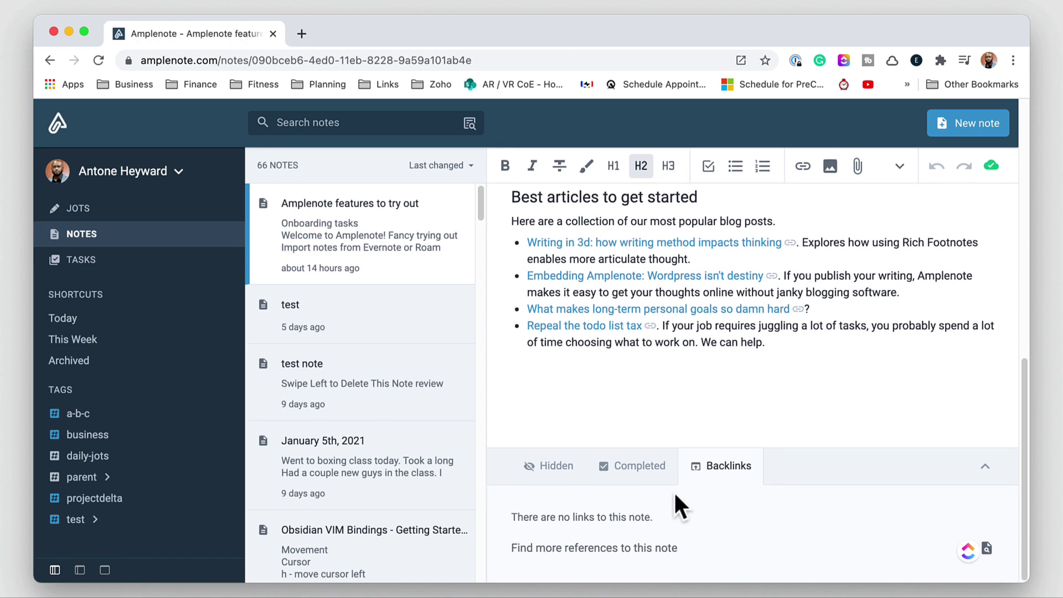
left_click(650, 482)
scroll(668, 454, "up", 5)
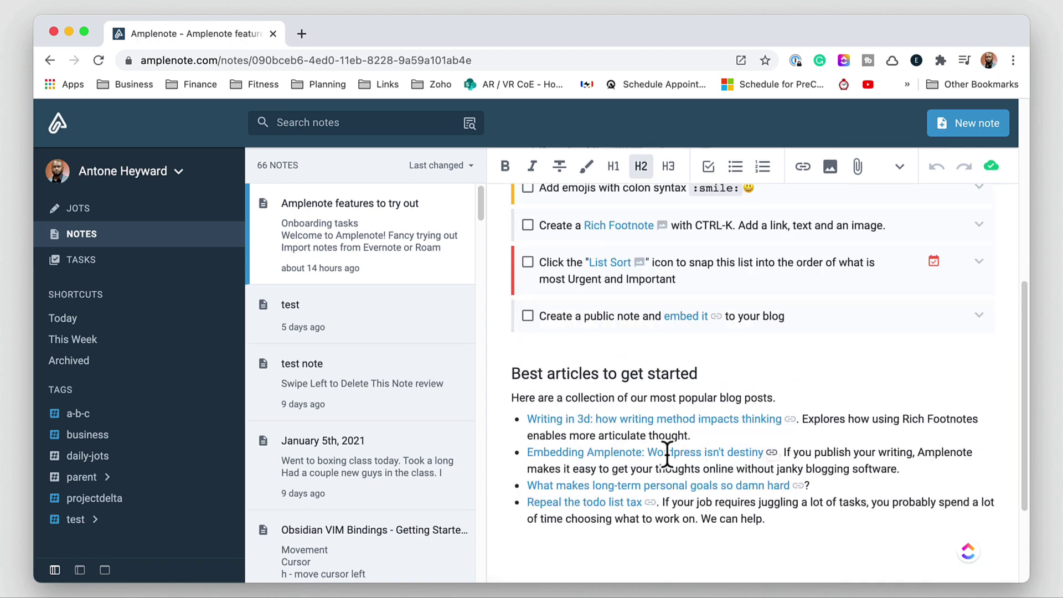
left_click(528, 316)
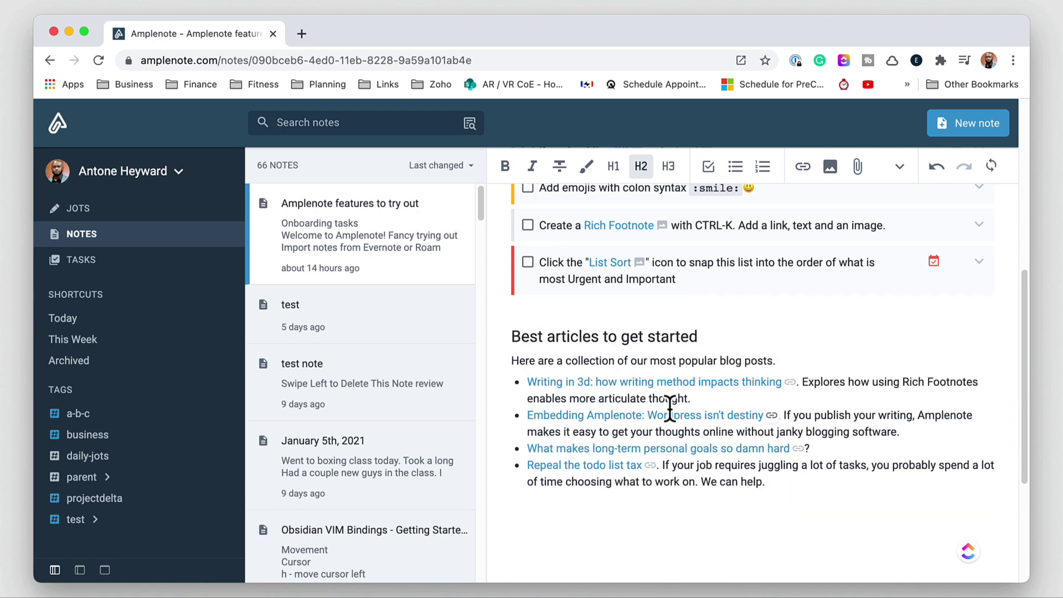
scroll(736, 504, "down", 5)
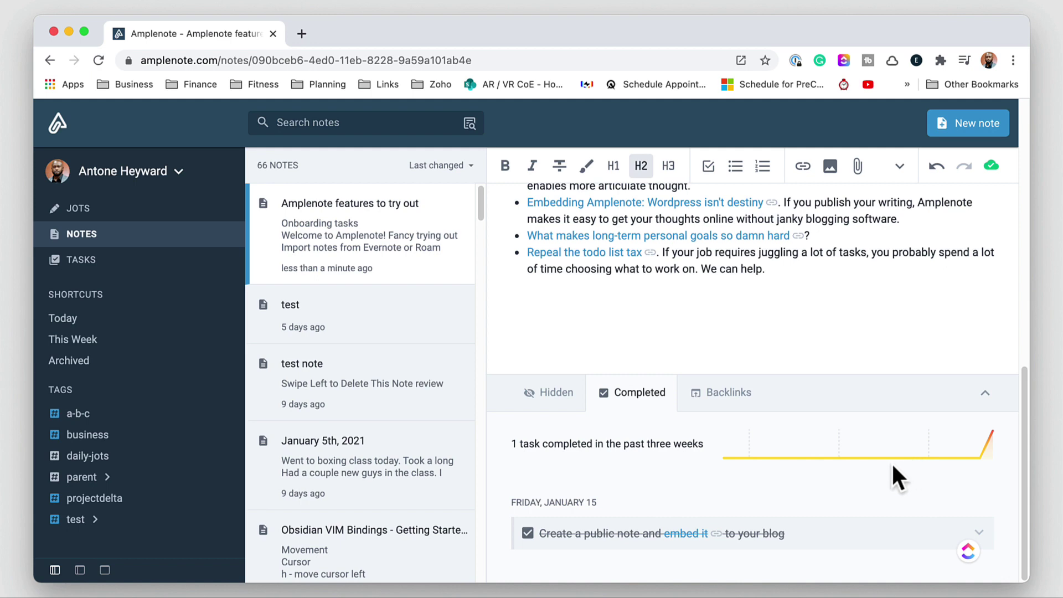
- In the empty test note, type [[a and link to 'Amplenote features to try out'
left_click(719, 399)
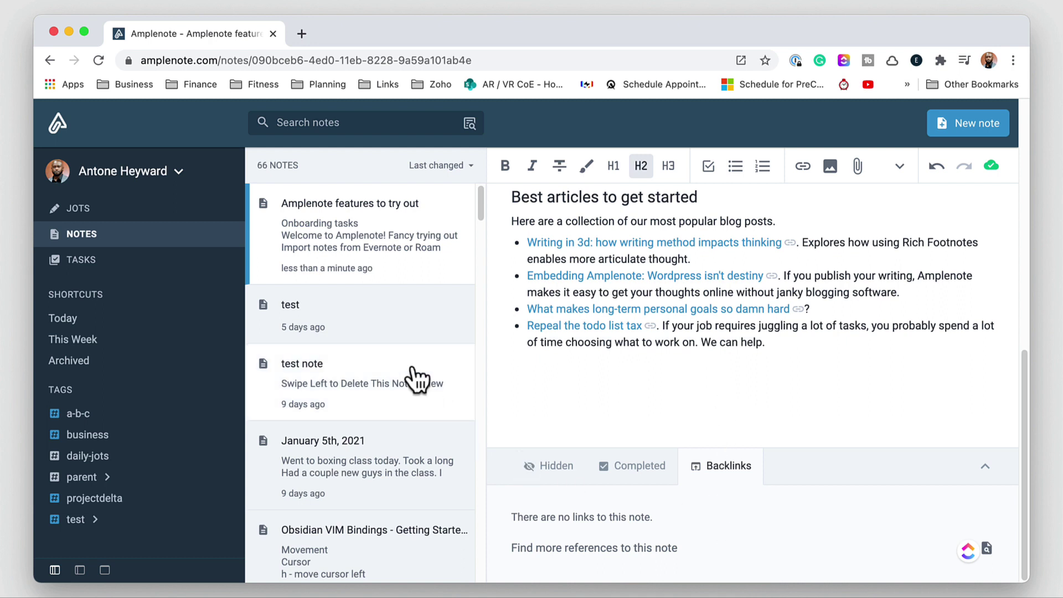
left_click(386, 331)
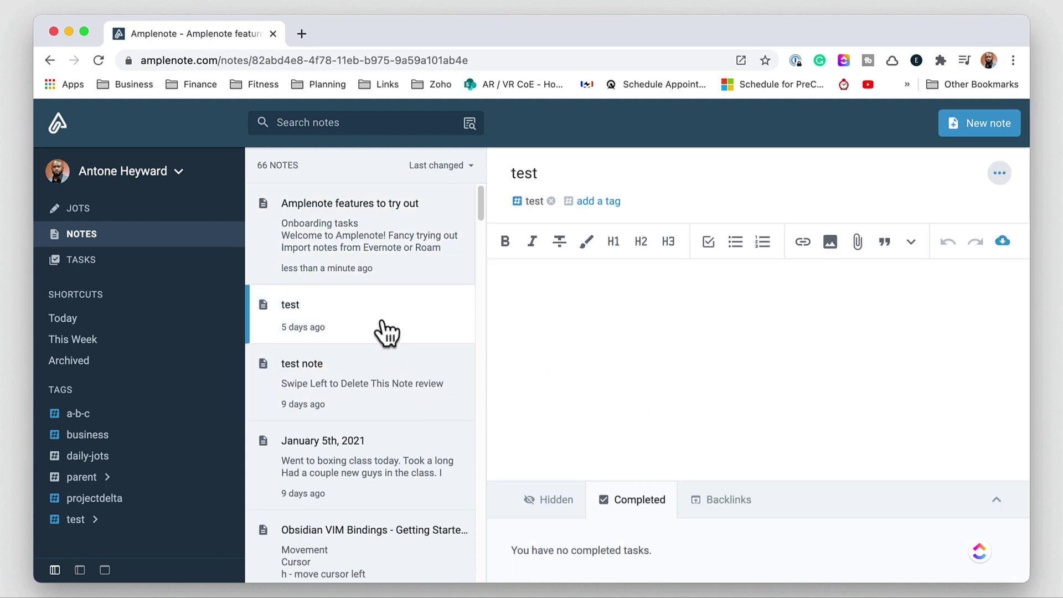
left_click(586, 334)
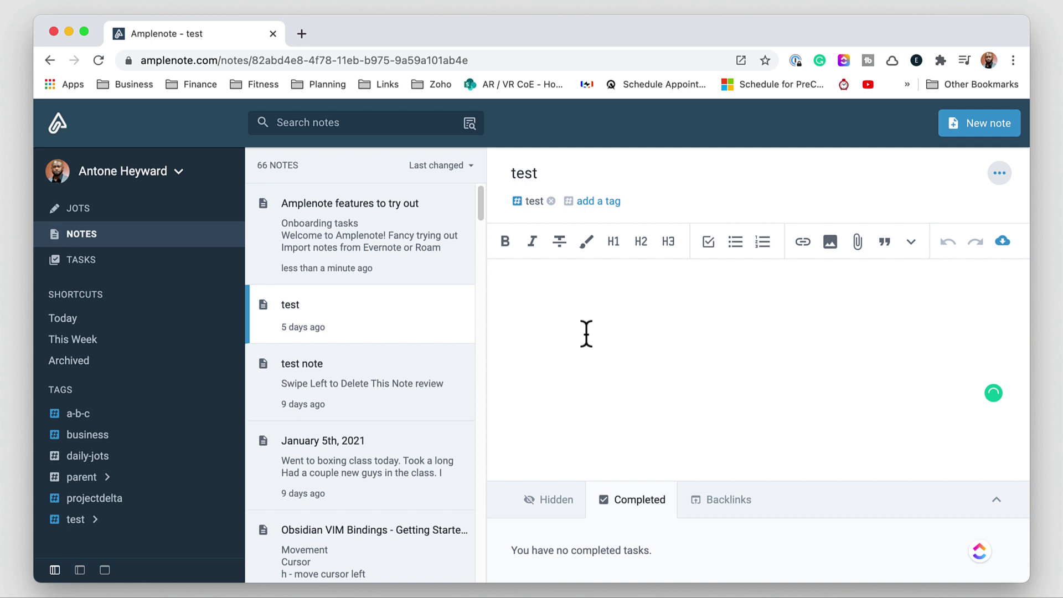
type("[[")
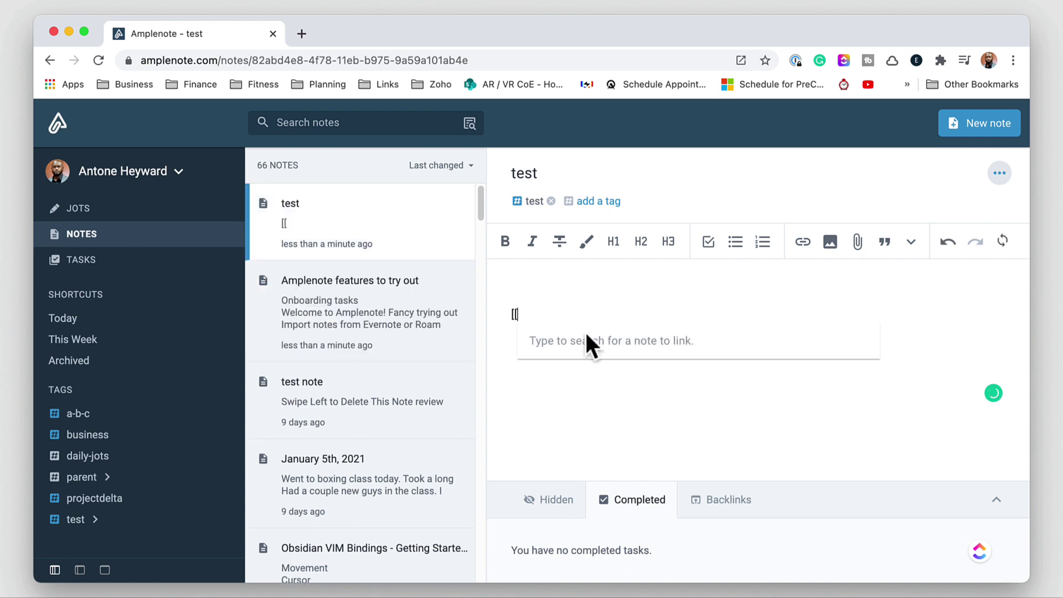
type("a")
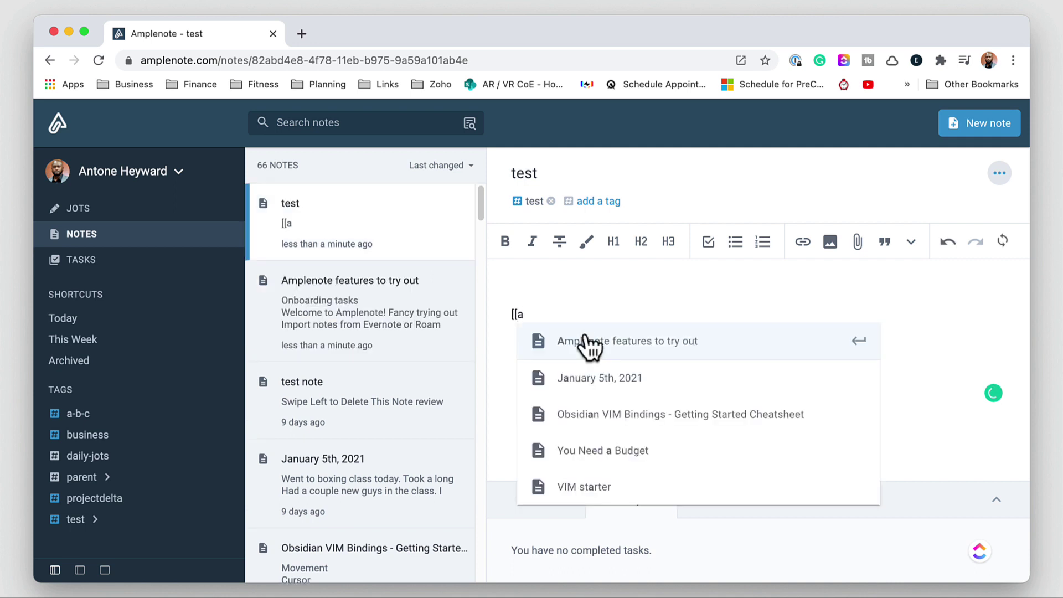
left_click(586, 338)
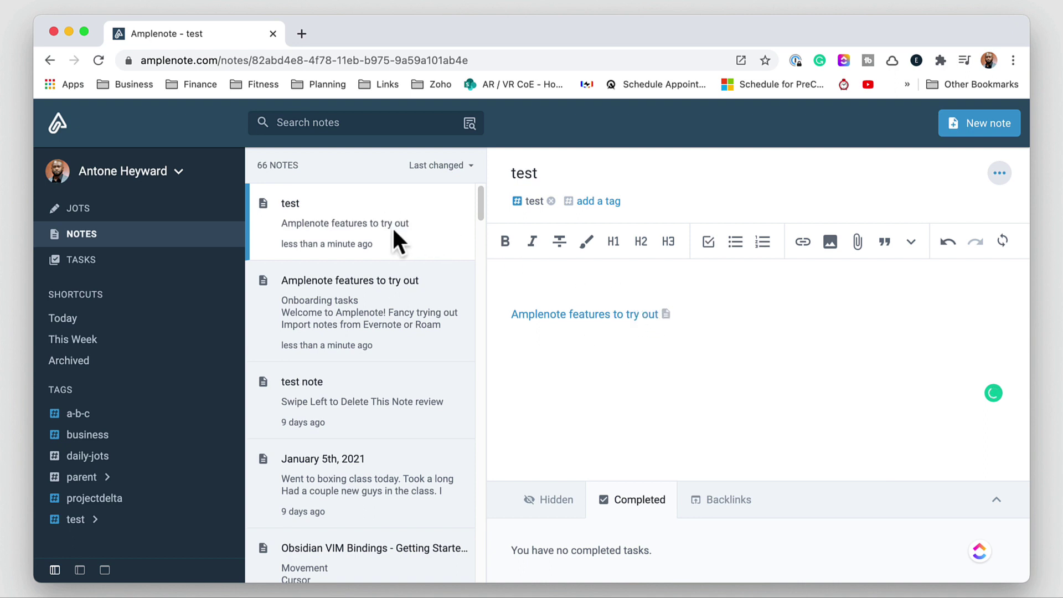
- Go to 'Amplenote features to try out' and check its new backlink from test
left_click(308, 294)
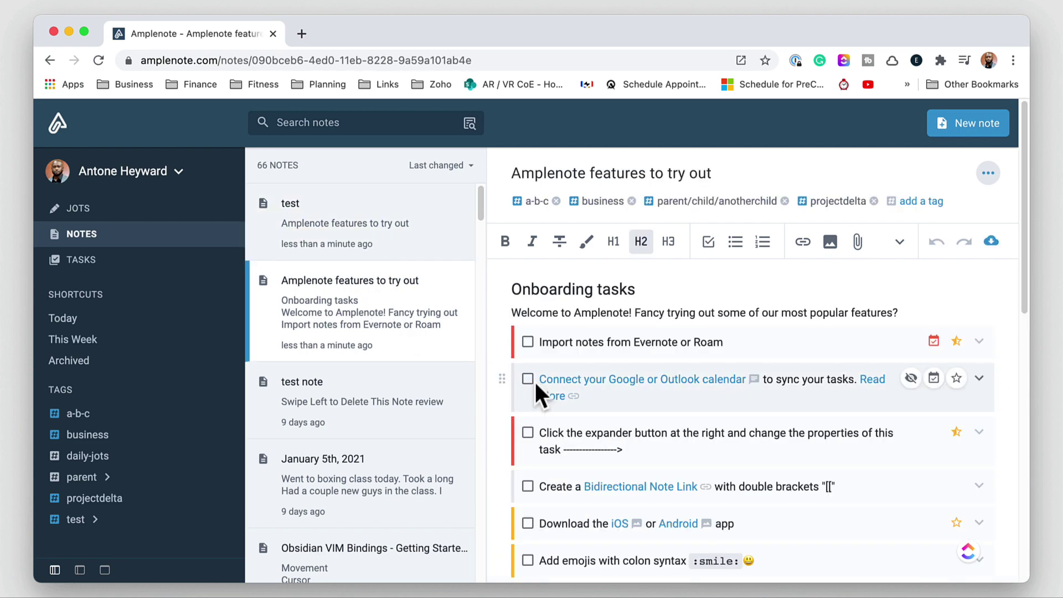
scroll(859, 430, "down", 5)
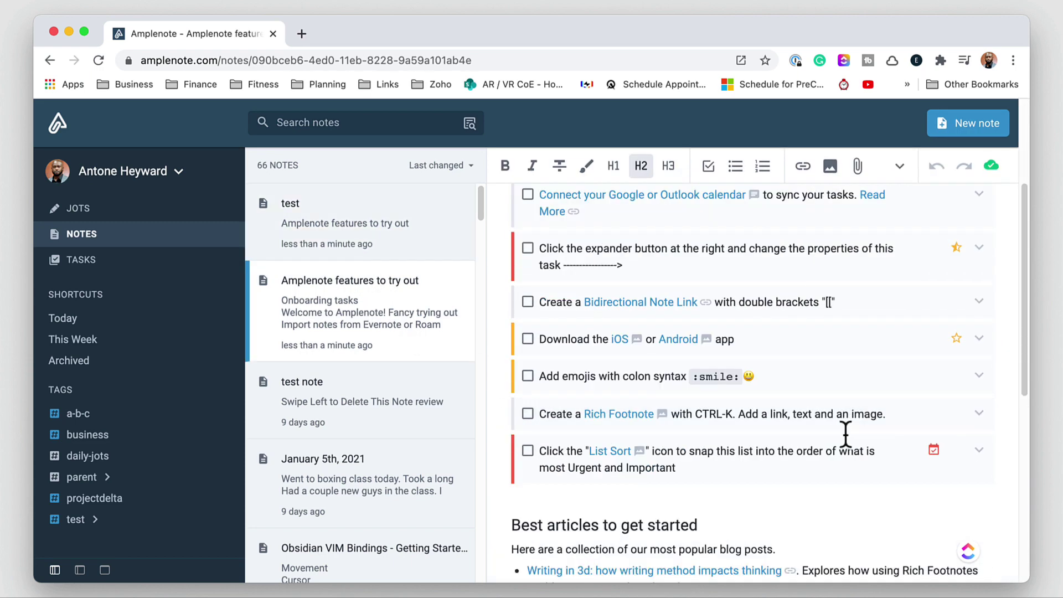
scroll(846, 435, "down", 4)
scroll(818, 439, "up", 1)
scroll(792, 446, "down", 5)
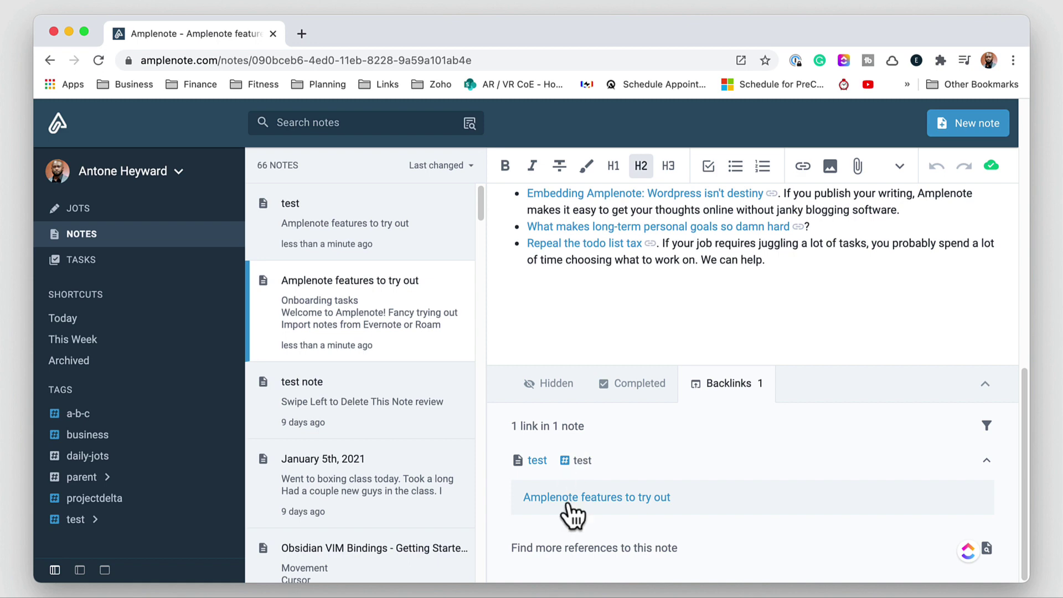
scroll(783, 465, "up", 2)
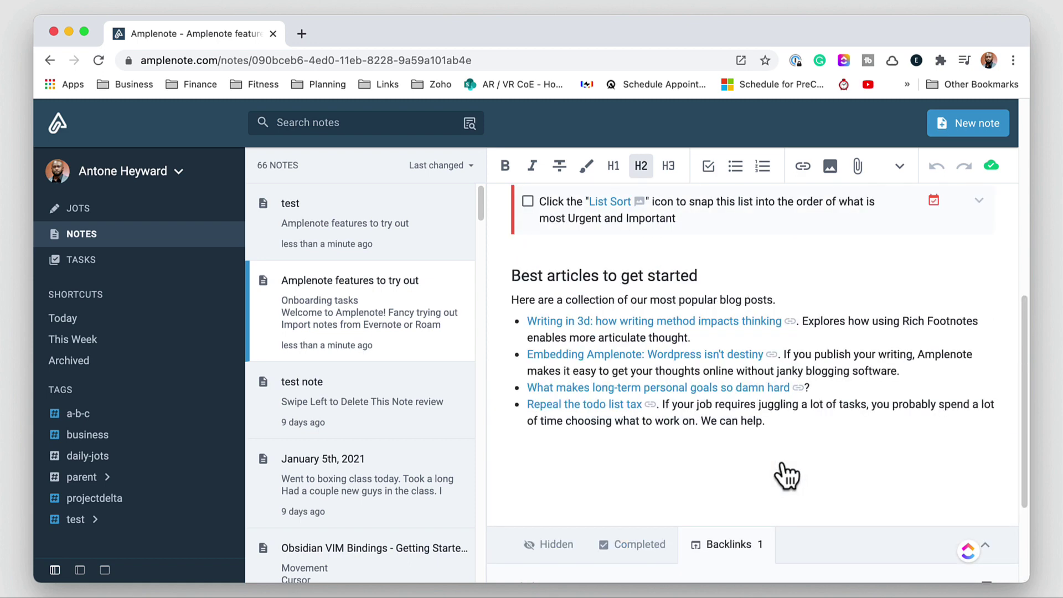
scroll(786, 477, "up", 15)
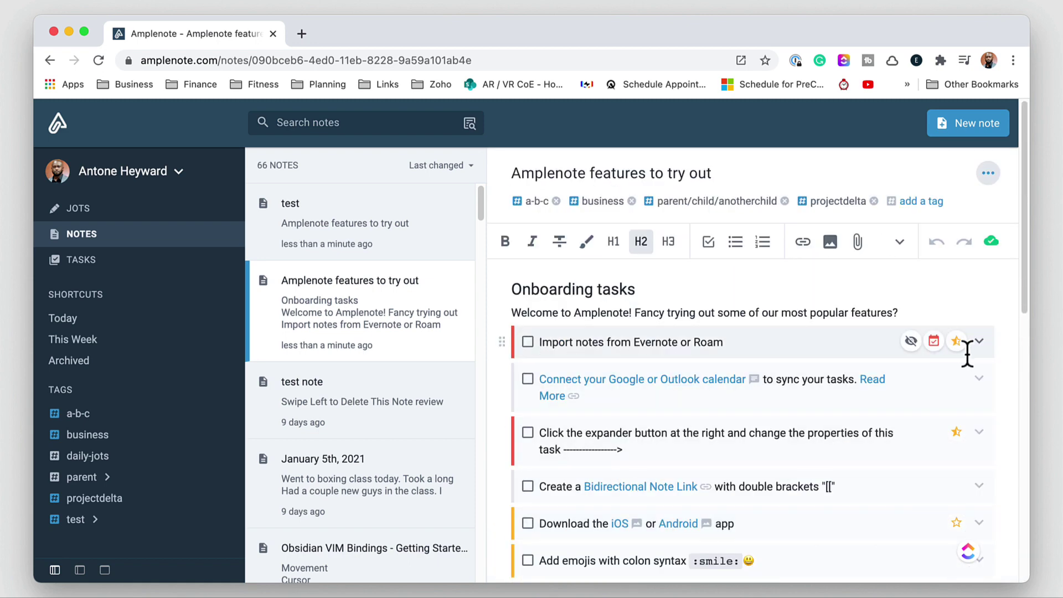
- Expand 'Import notes from Evernote or Roam' to show its Jan 6 due date, Urgent priority, 30 min
left_click(979, 342)
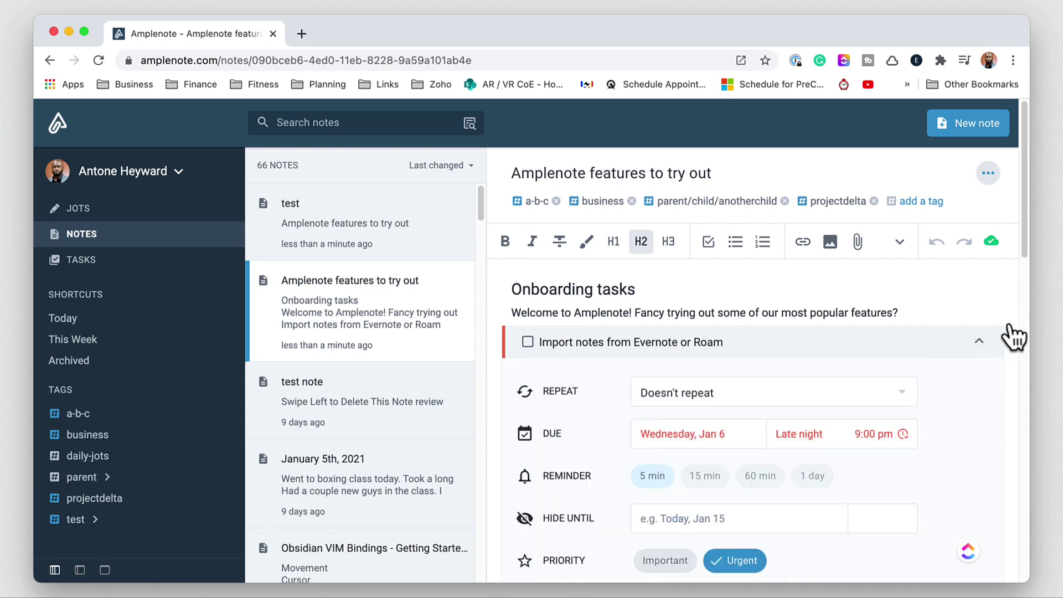
left_click_drag(1024, 245, 1025, 276)
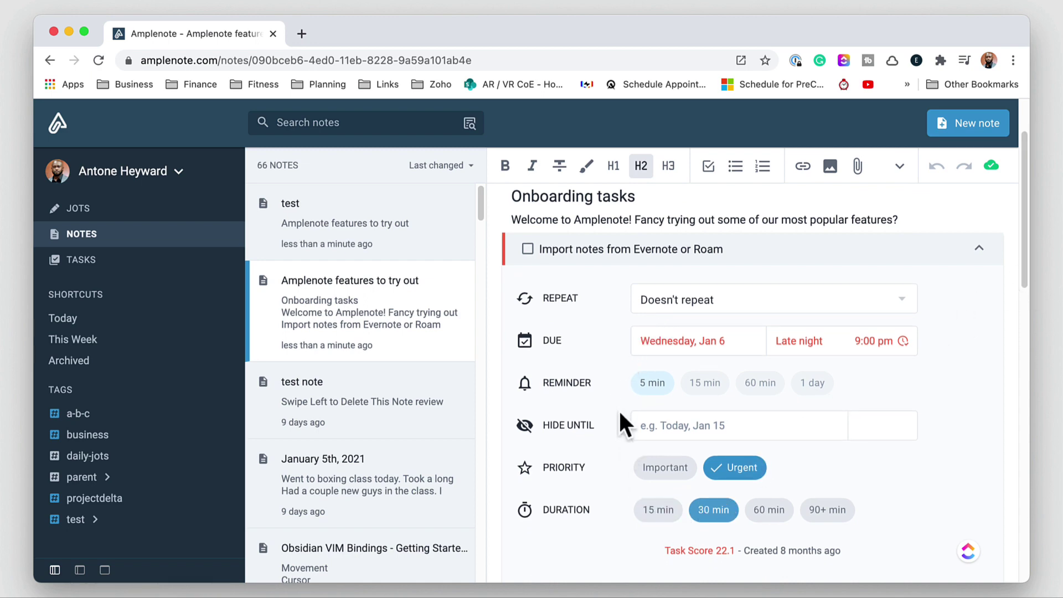
mouse_move(621, 413)
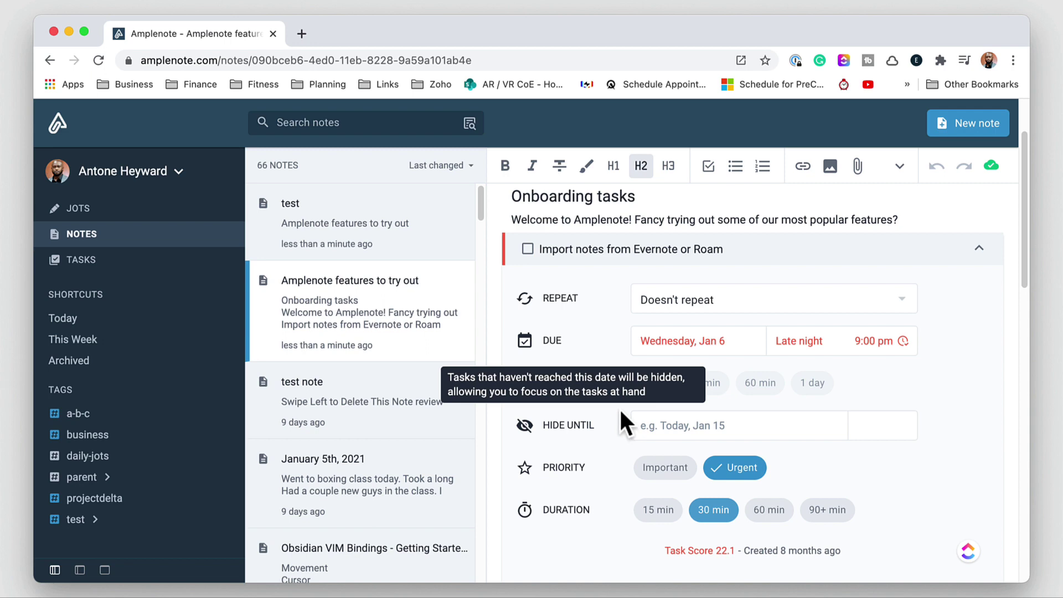
left_click_drag(1025, 266, 1021, 213)
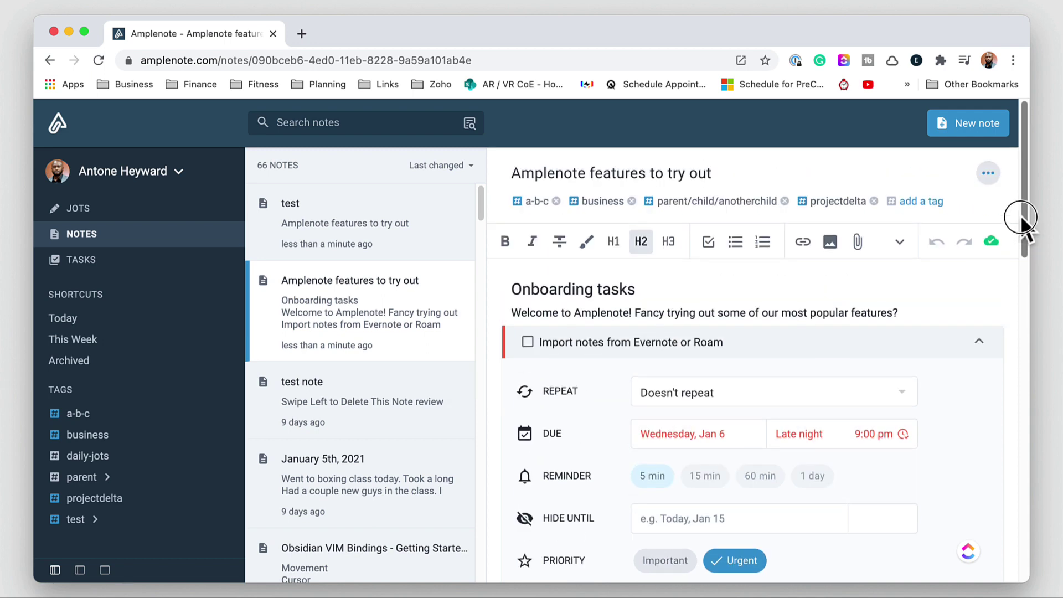
- Collapse the task, expand the parent and parent/child tags, and filter notes by daily-jots
left_click(979, 341)
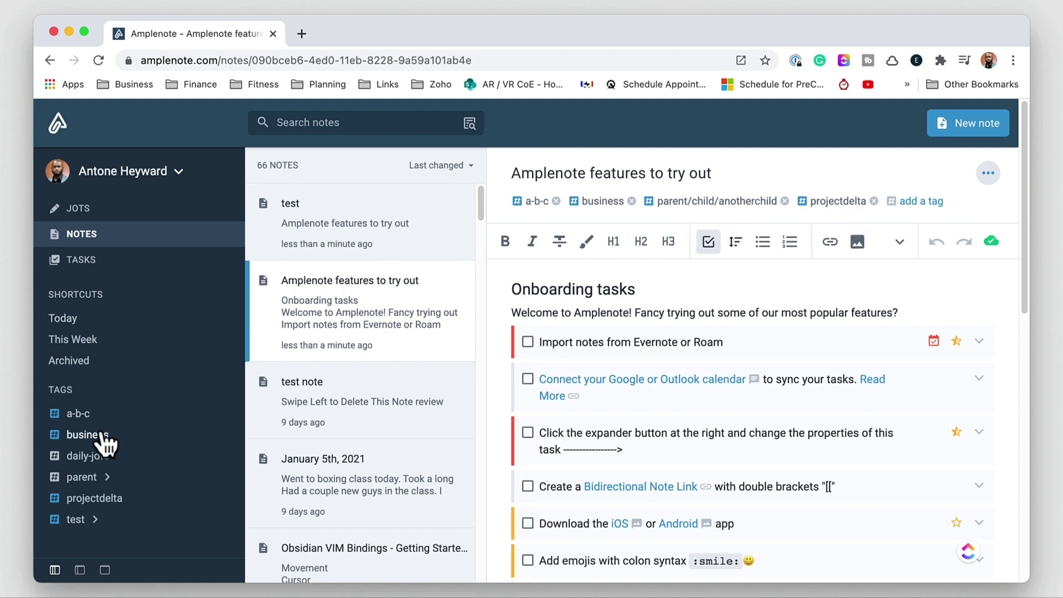
left_click(107, 477)
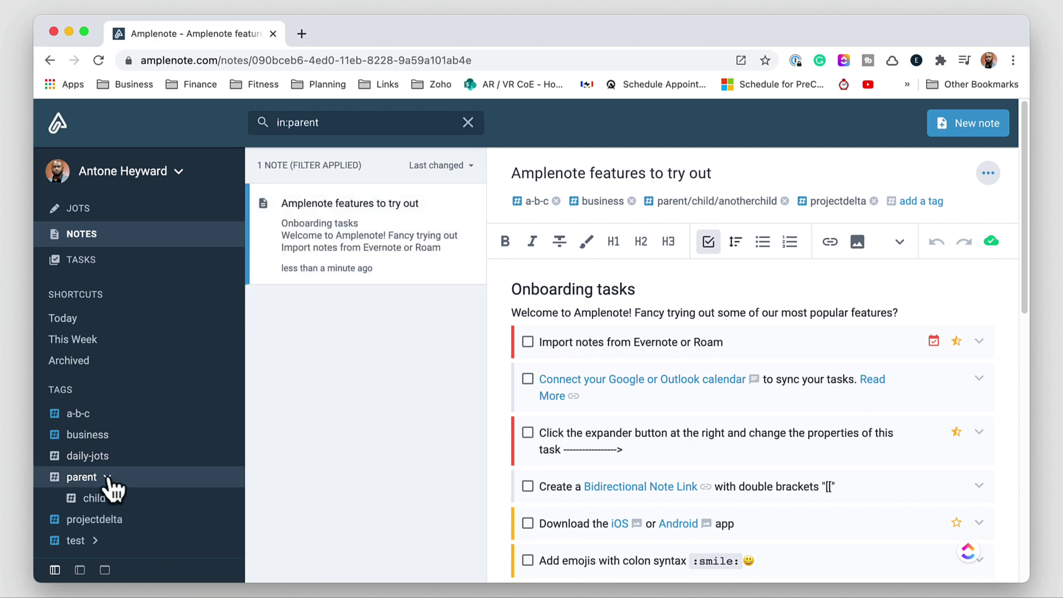
left_click(117, 497)
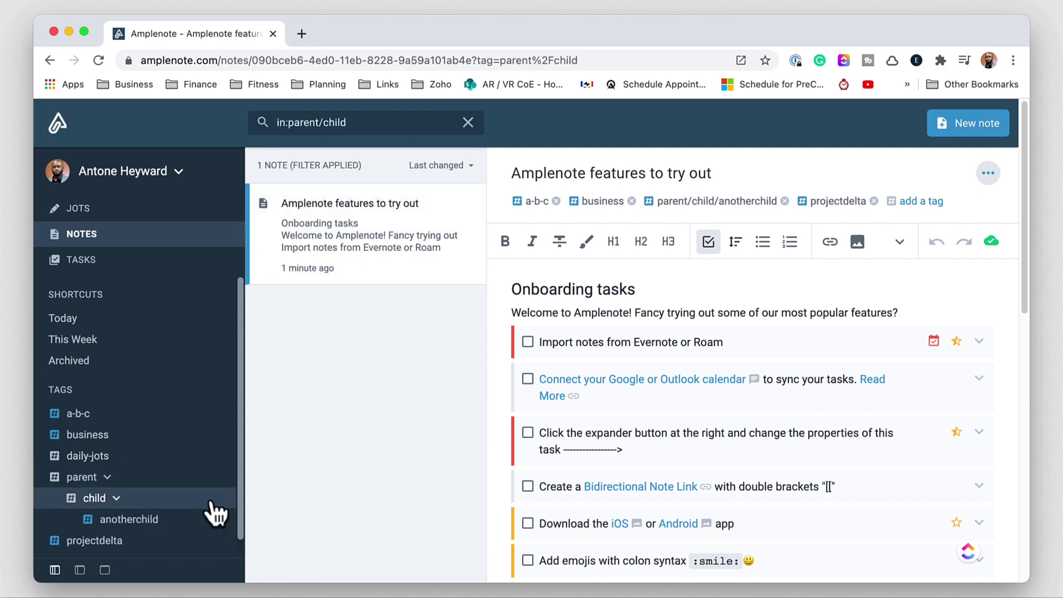
left_click_drag(240, 447, 239, 480)
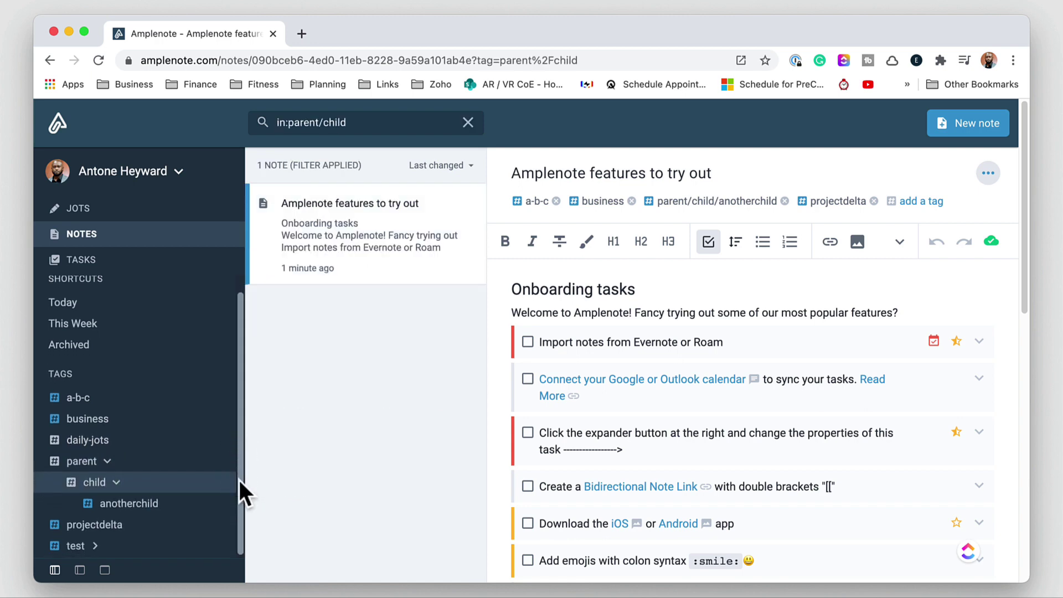
left_click(89, 440)
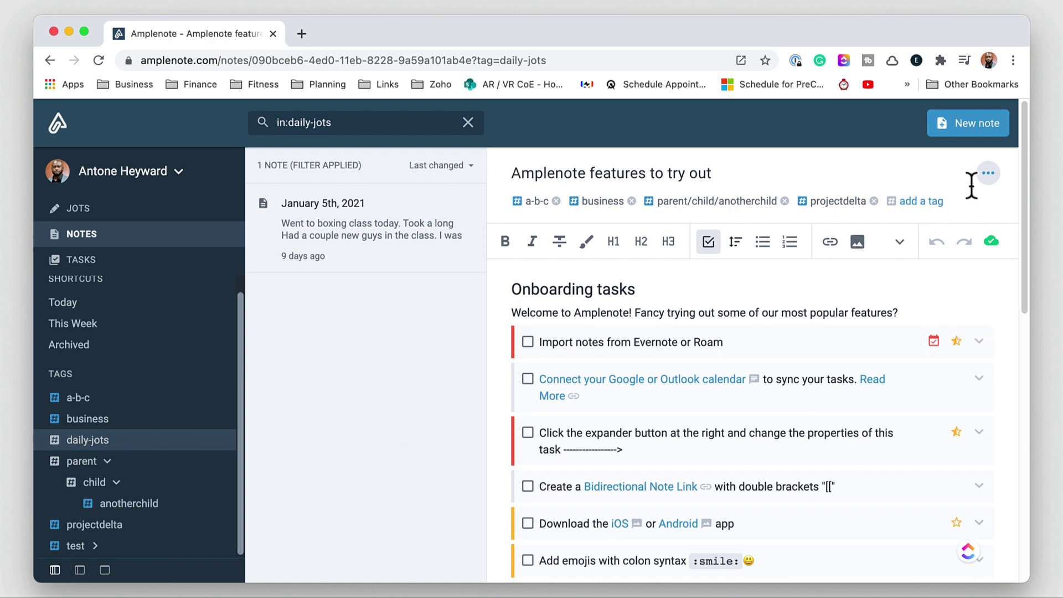
- Preview the Publish note and Embed Note Content options, closing without publishing
left_click(987, 173)
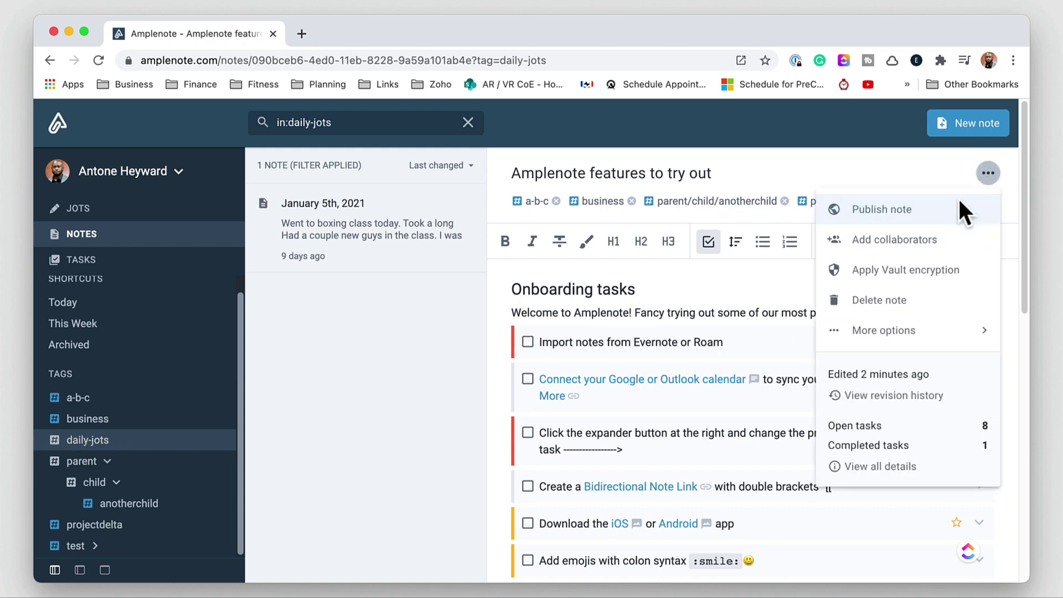
left_click(911, 216)
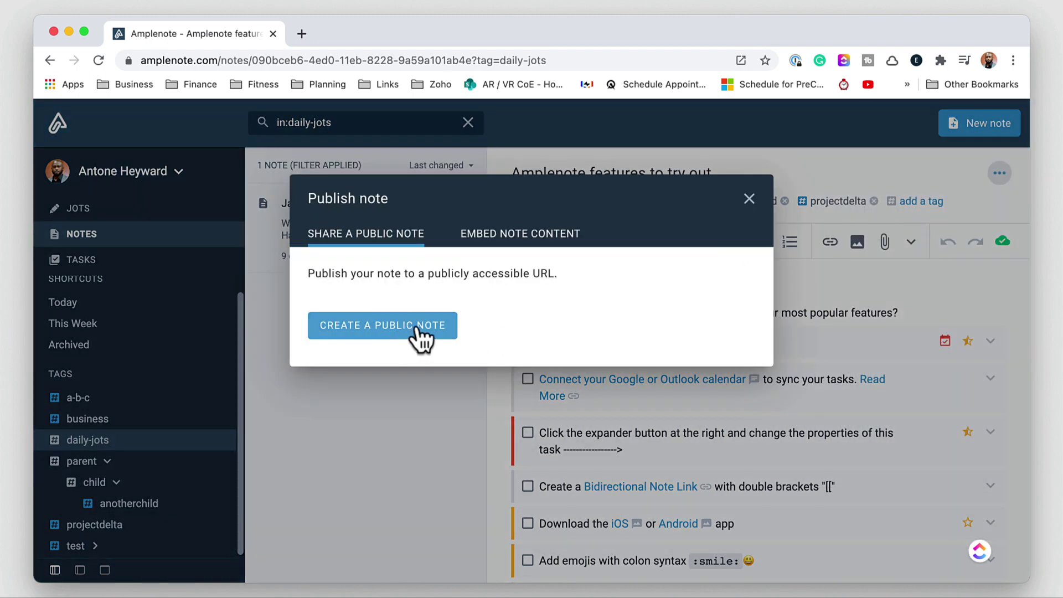
left_click(532, 234)
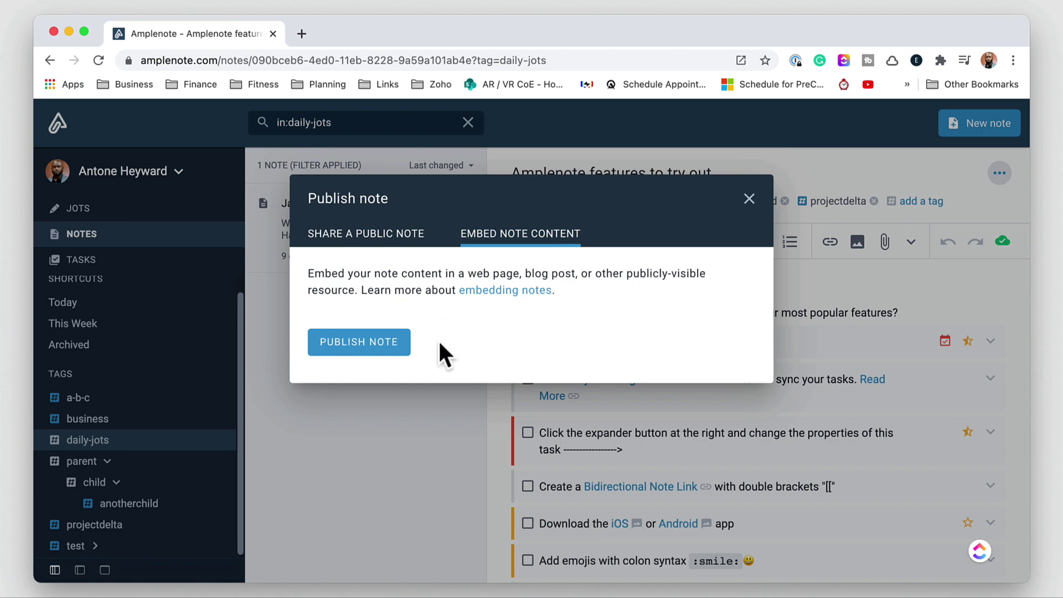
left_click(749, 199)
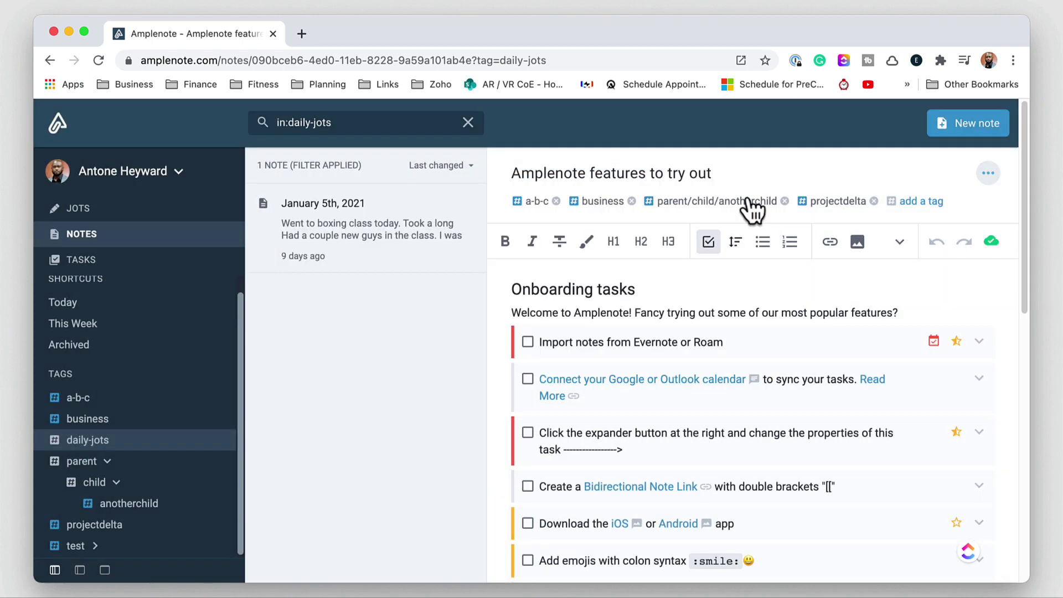
- View the Add collaborators invitation and close it without inviting anyone
left_click(987, 175)
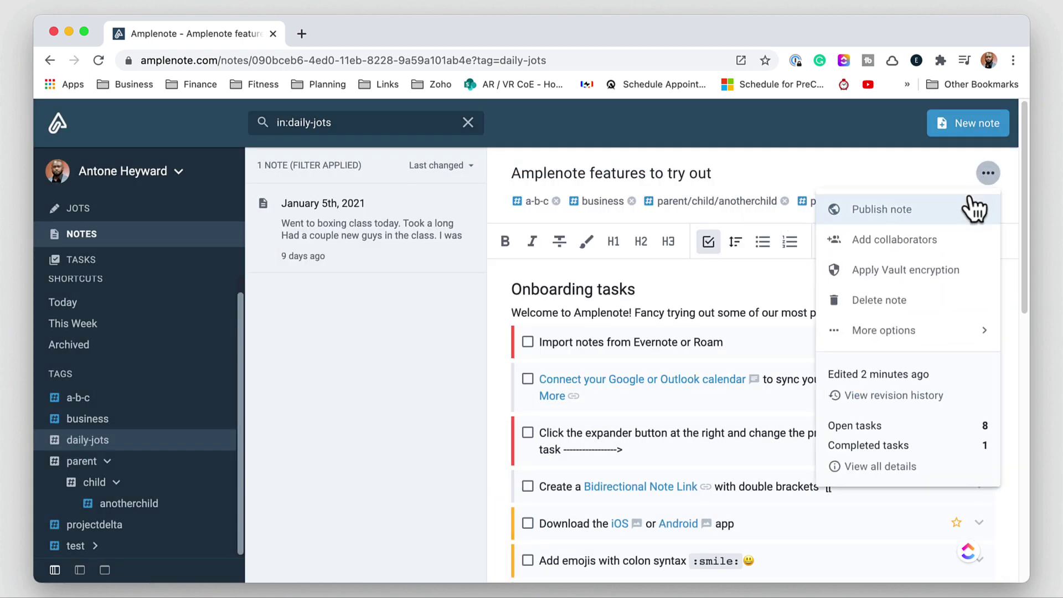
left_click(943, 241)
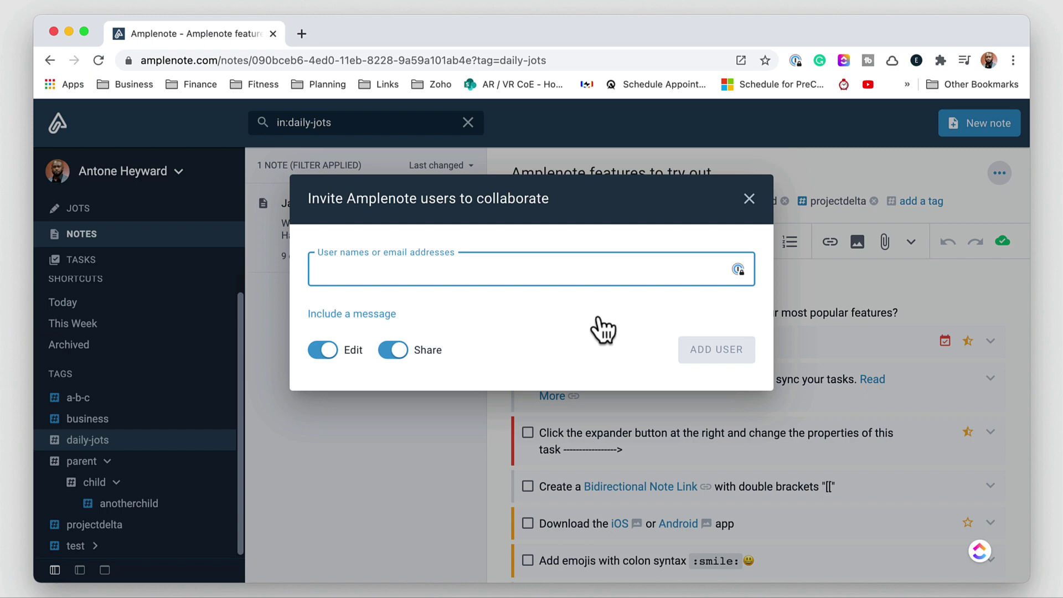
left_click(748, 201)
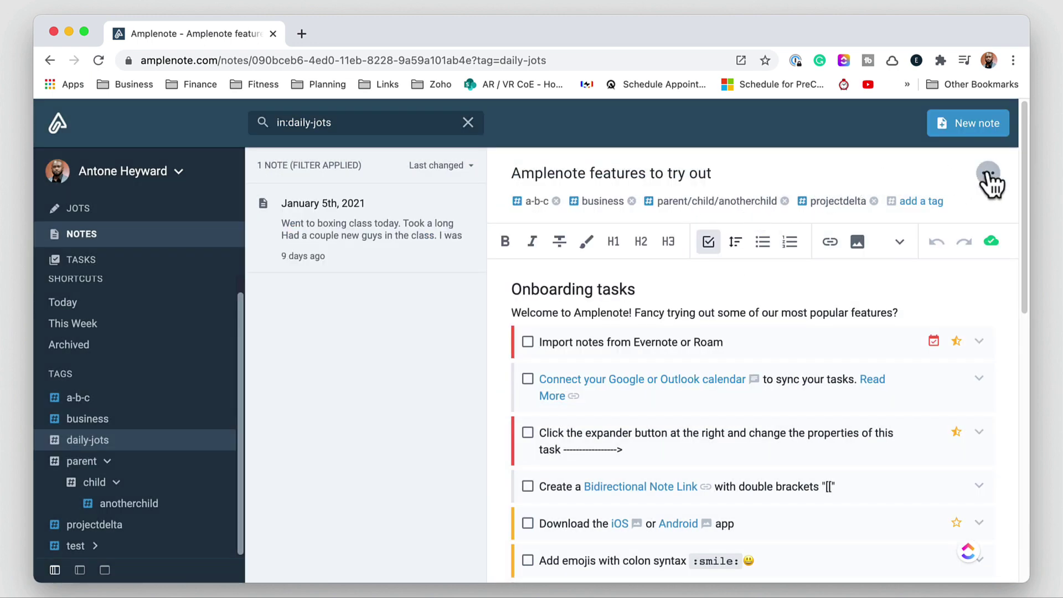
left_click(988, 174)
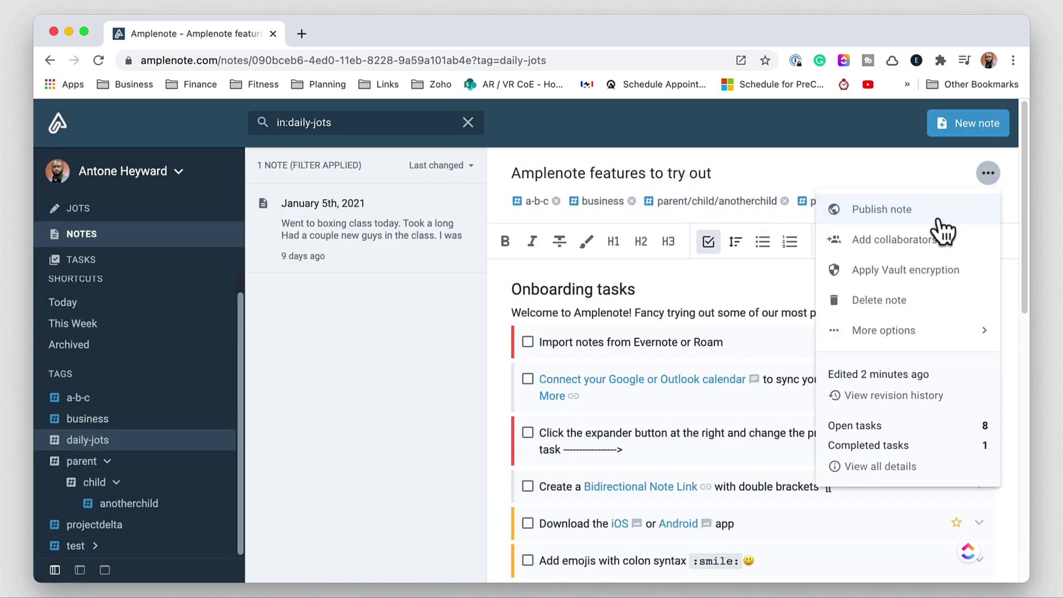
- Read through the Apply Vault encryption dialog and close it, leaving the note unencrypted
left_click(944, 277)
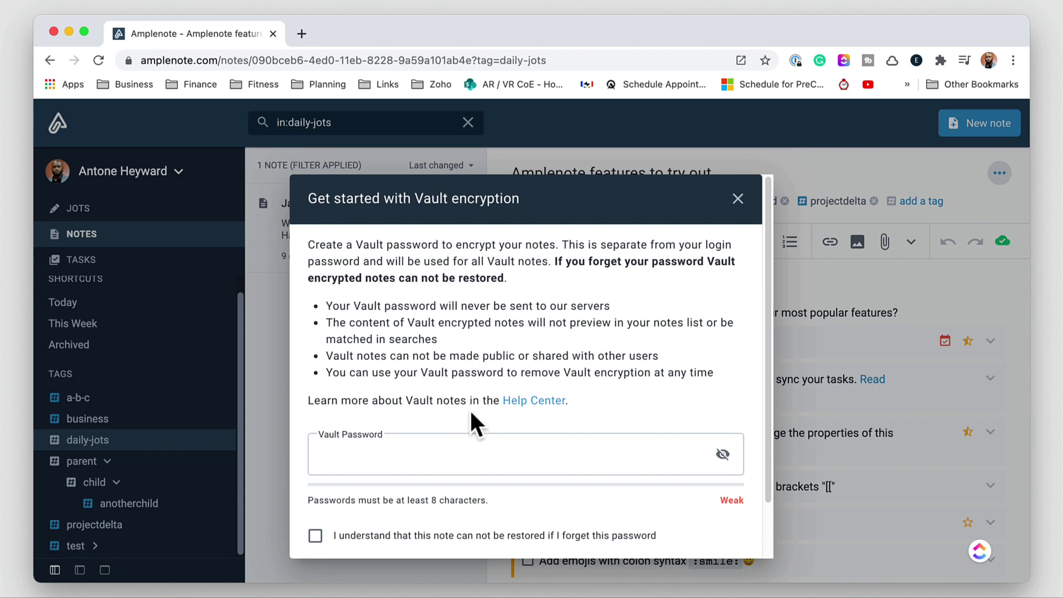
scroll(459, 470, "down", 2)
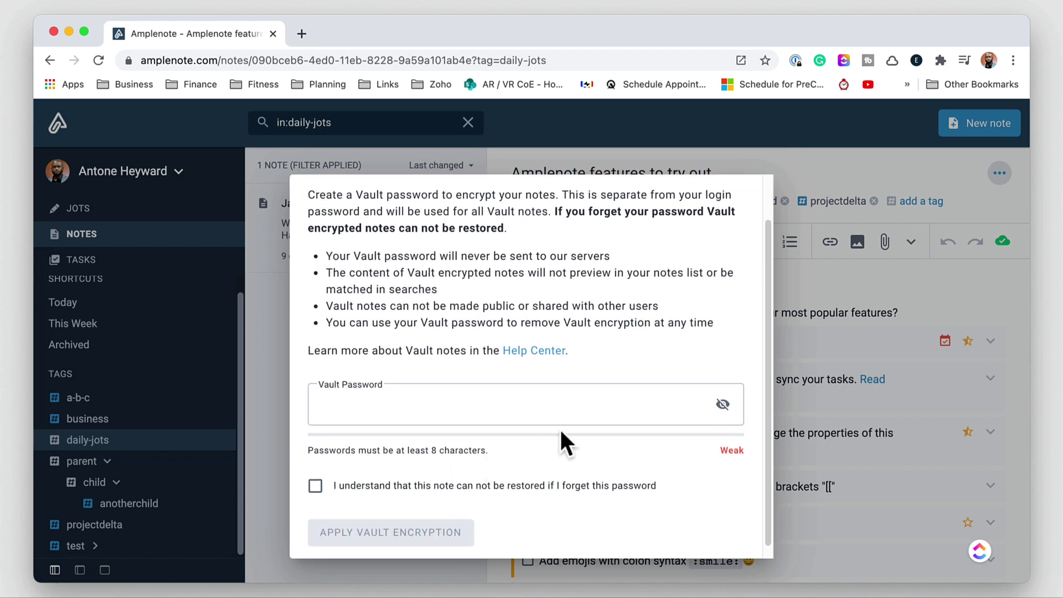
left_click(895, 170)
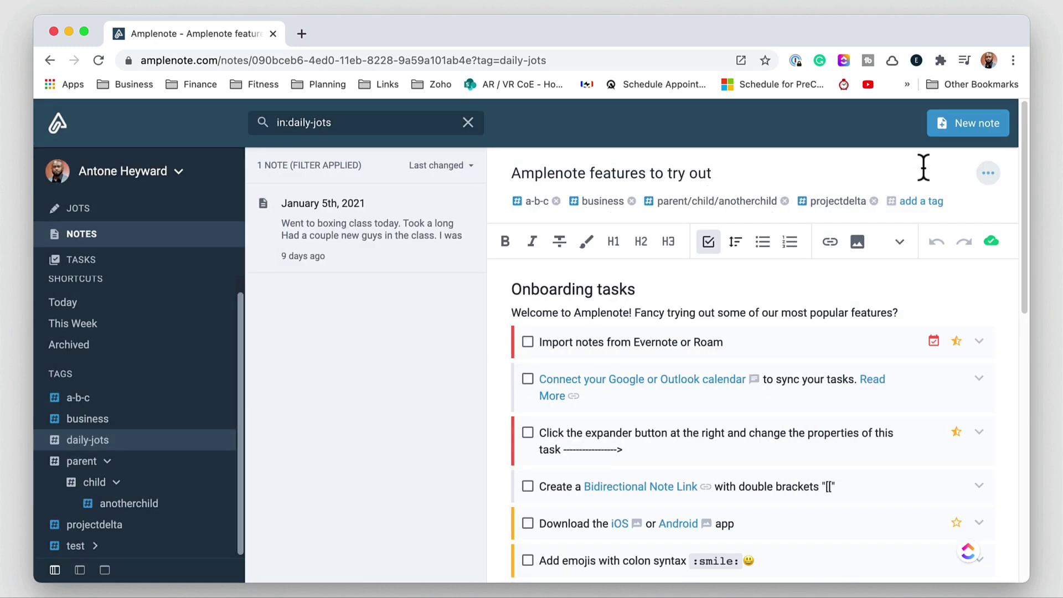
- View the note's More options (download, duplicate, lock, archive), then return to note options
left_click(988, 174)
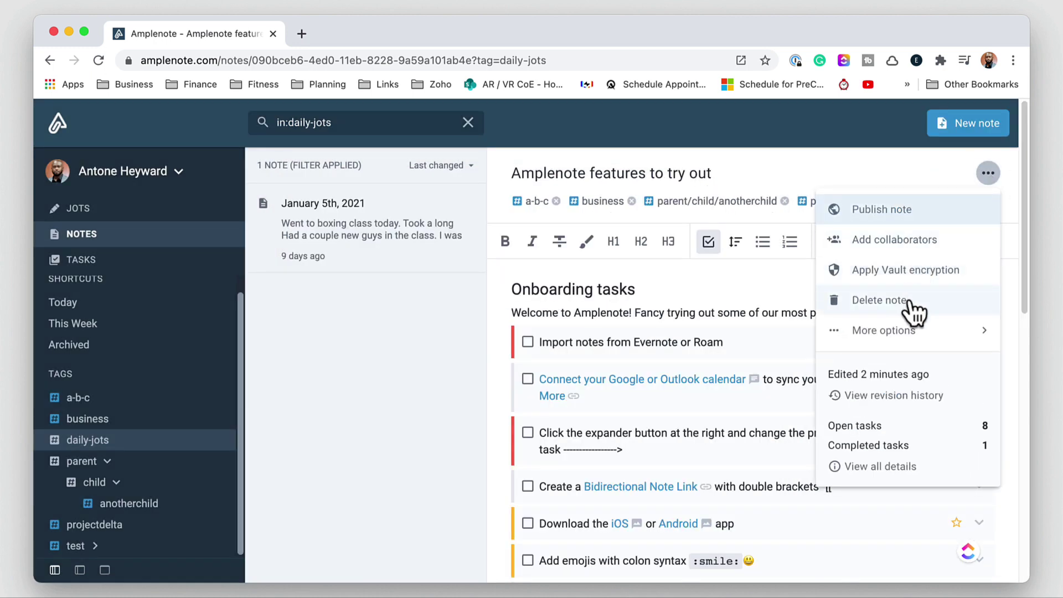
left_click(911, 331)
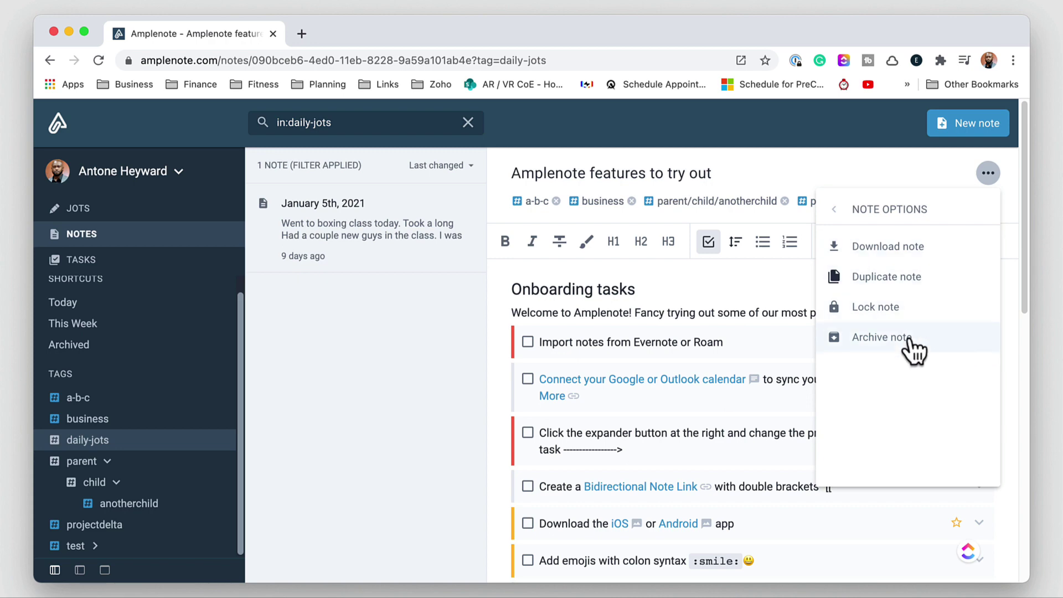
left_click(877, 210)
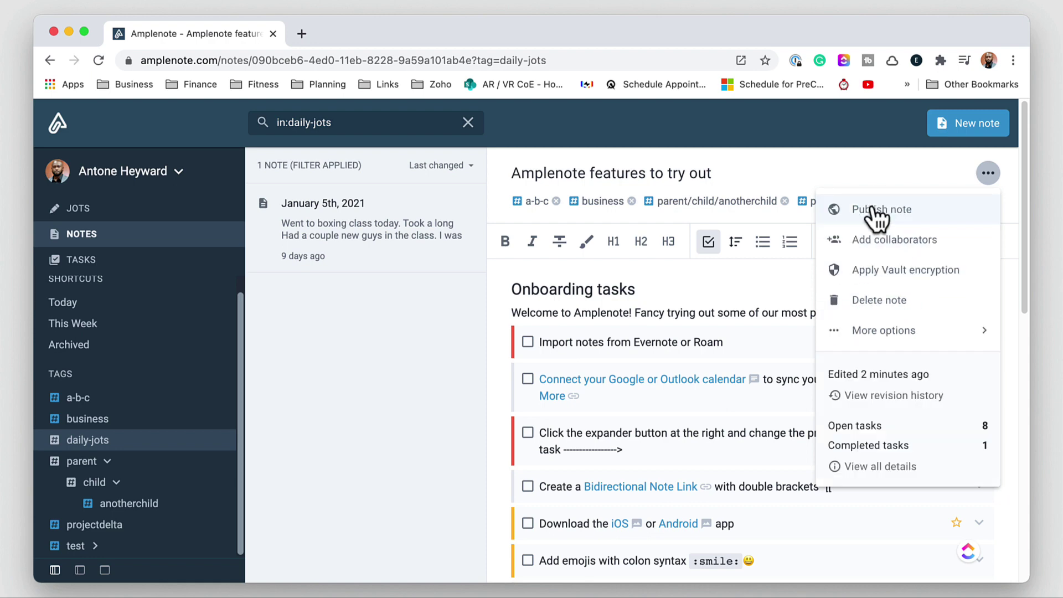
- Browse revisions 28, 27 and 26 in revision history, then return to all 66 notes
left_click(915, 408)
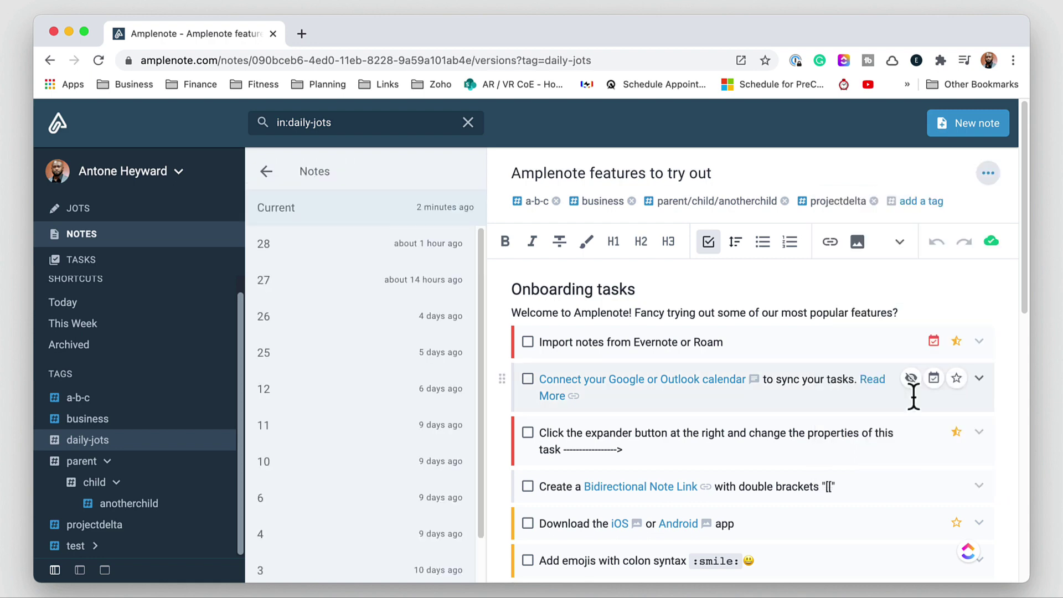
left_click(323, 257)
left_click(309, 280)
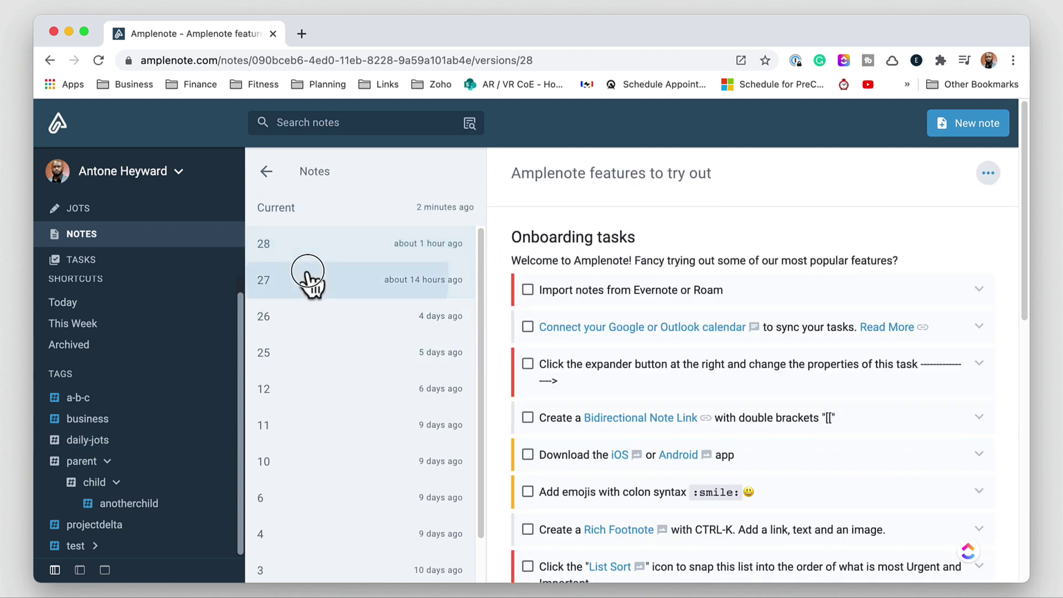
left_click(308, 315)
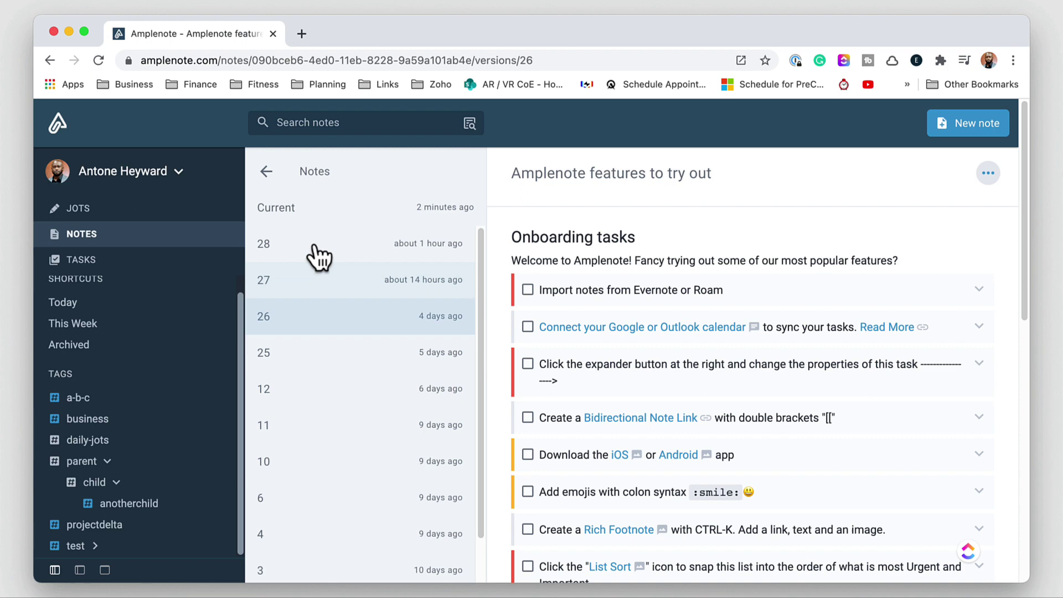
left_click(267, 172)
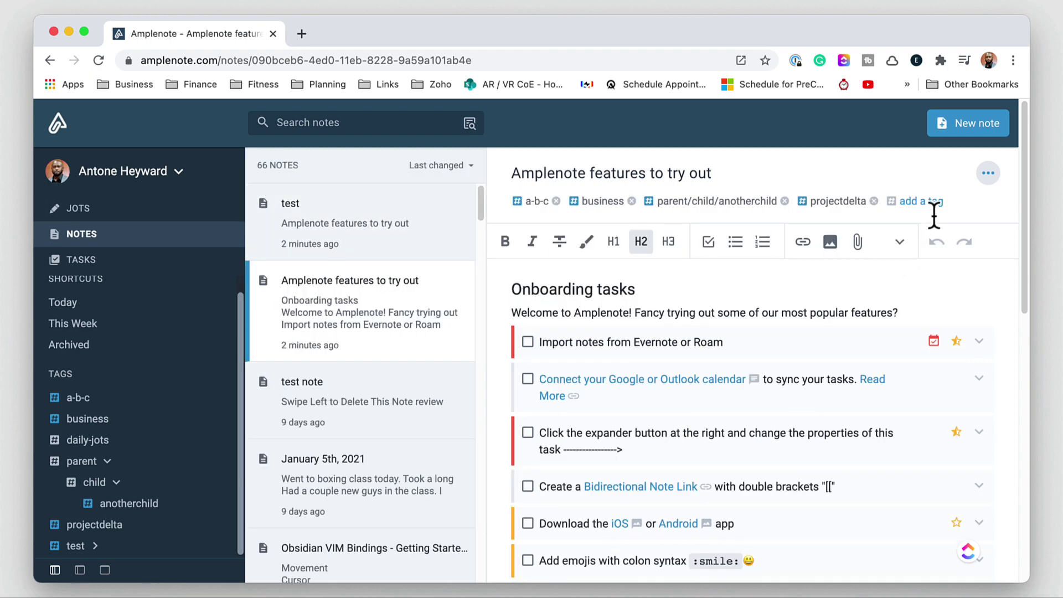
left_click(988, 172)
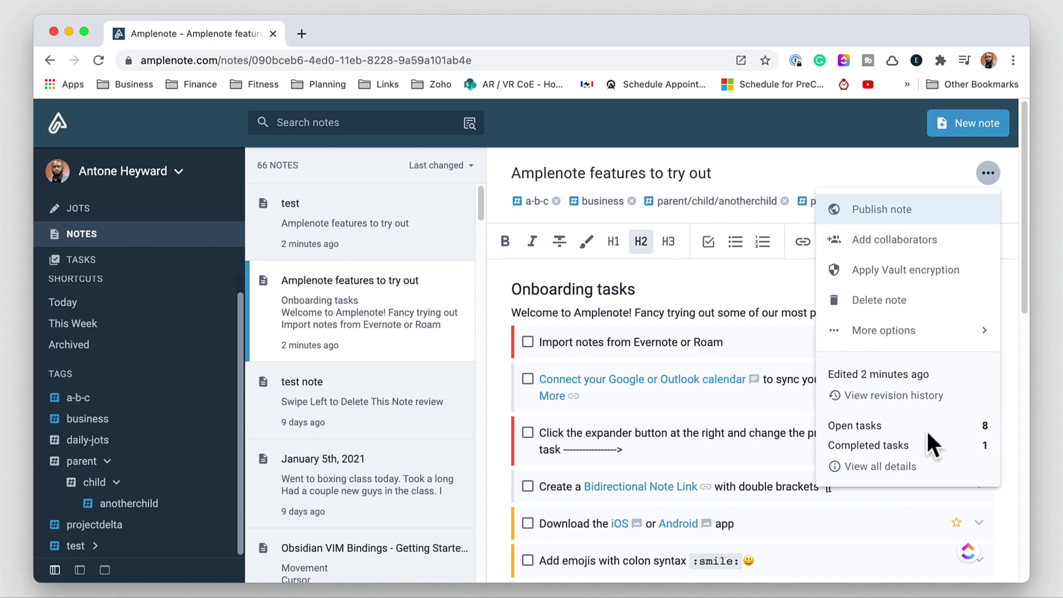
- Show the note's full details and scroll through its creation date, word and character counts
left_click(886, 467)
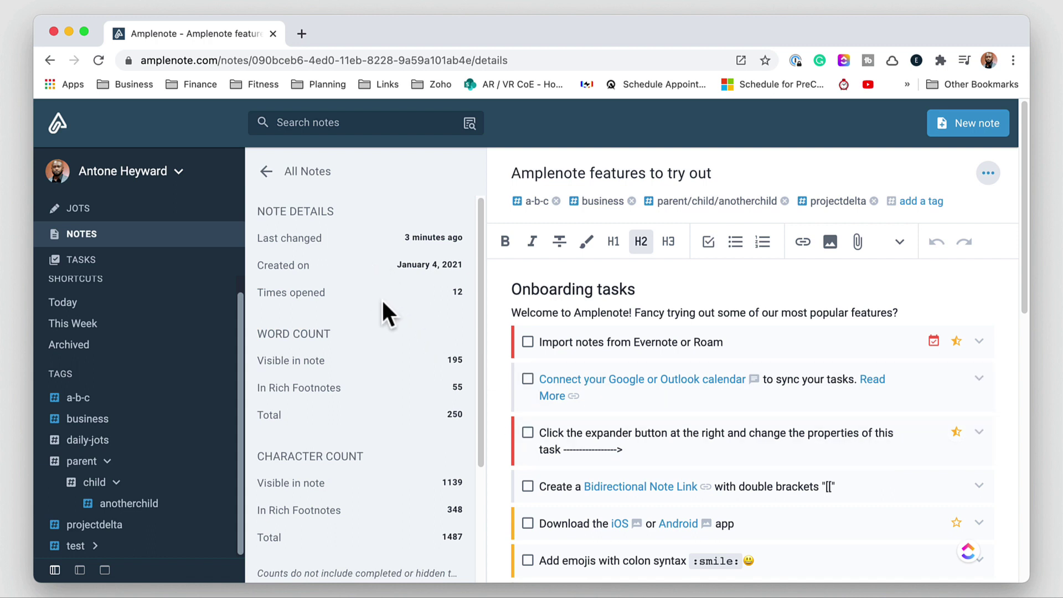
left_click_drag(478, 422, 481, 396)
- Open the Tasks view and try grouping tasks by note, leaving grouping off
left_click(86, 260)
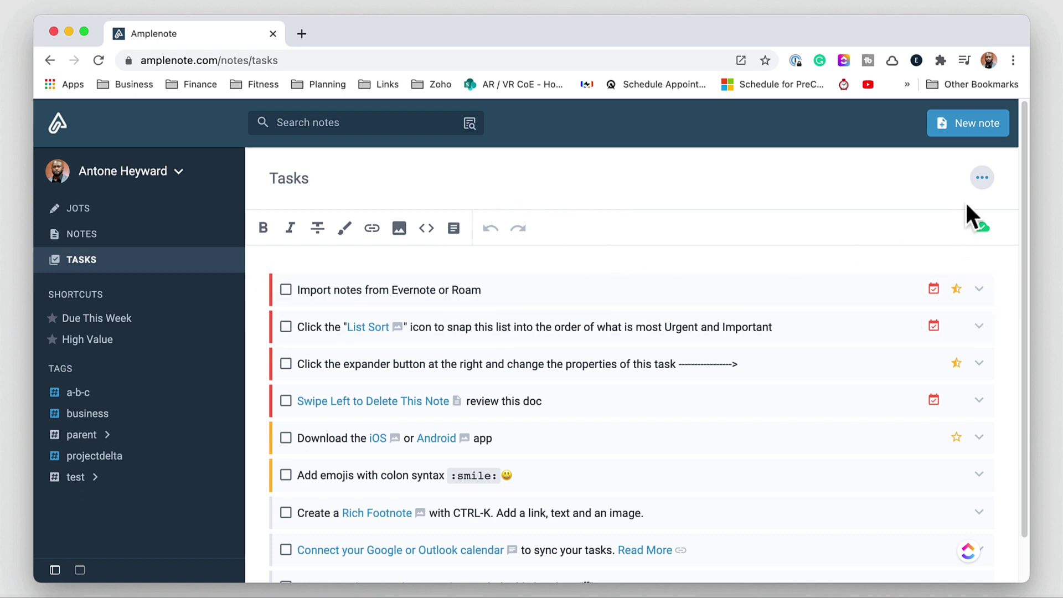
left_click(981, 178)
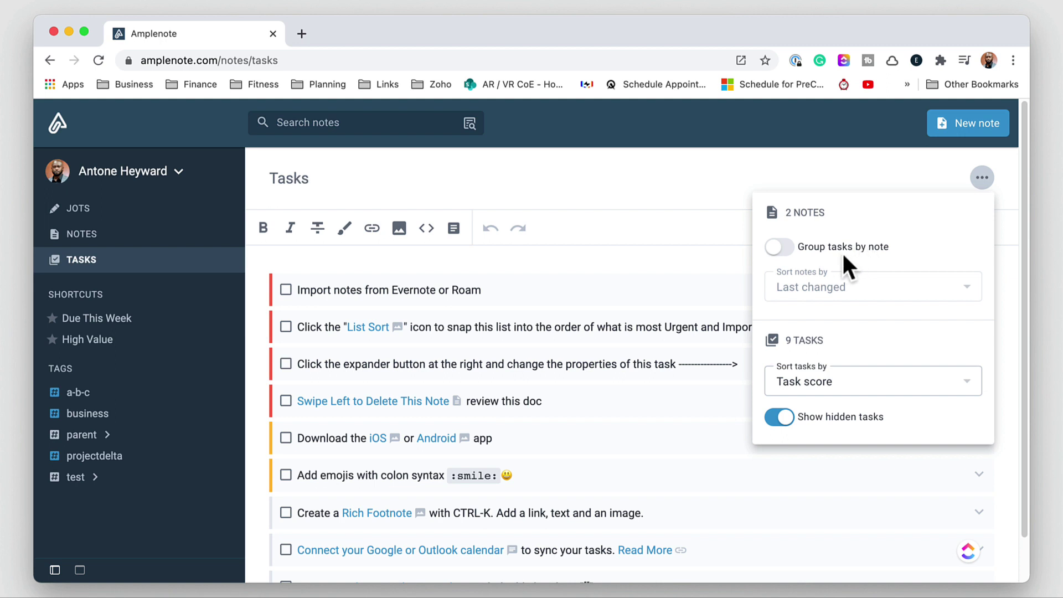
left_click(778, 246)
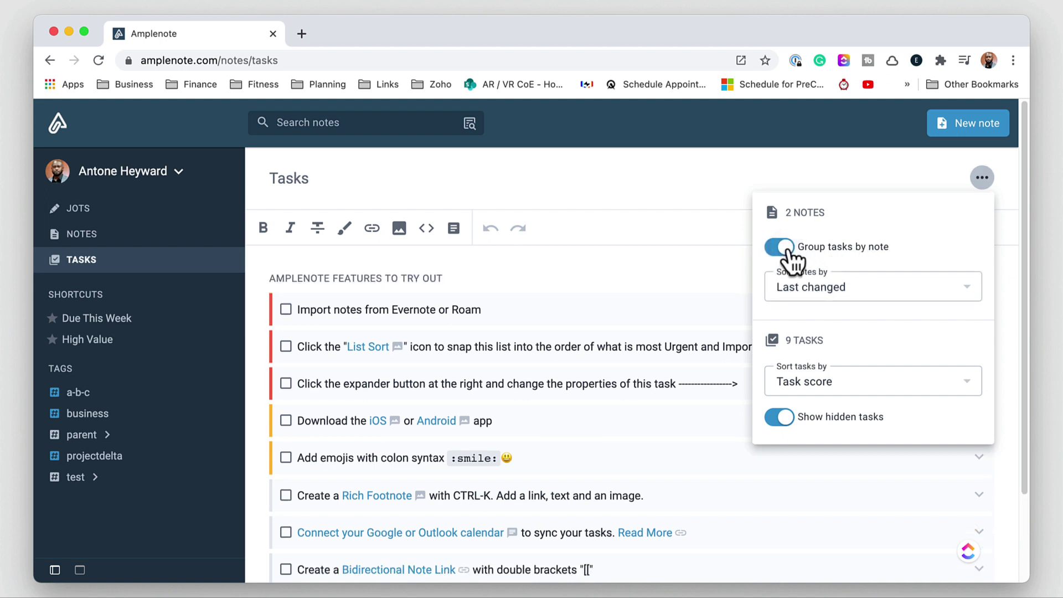
left_click(778, 247)
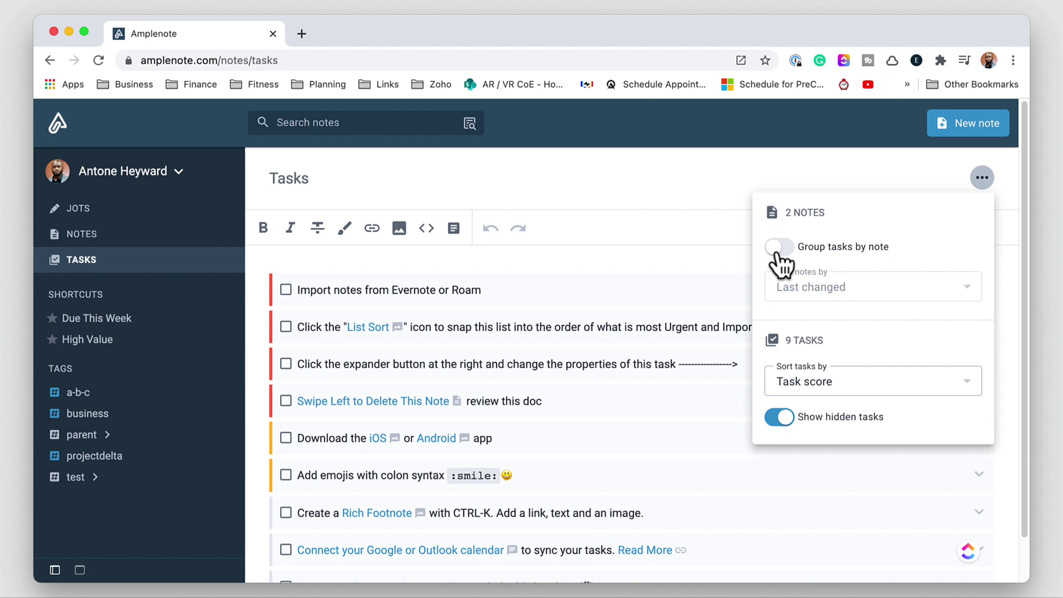
left_click(778, 250)
left_click(962, 299)
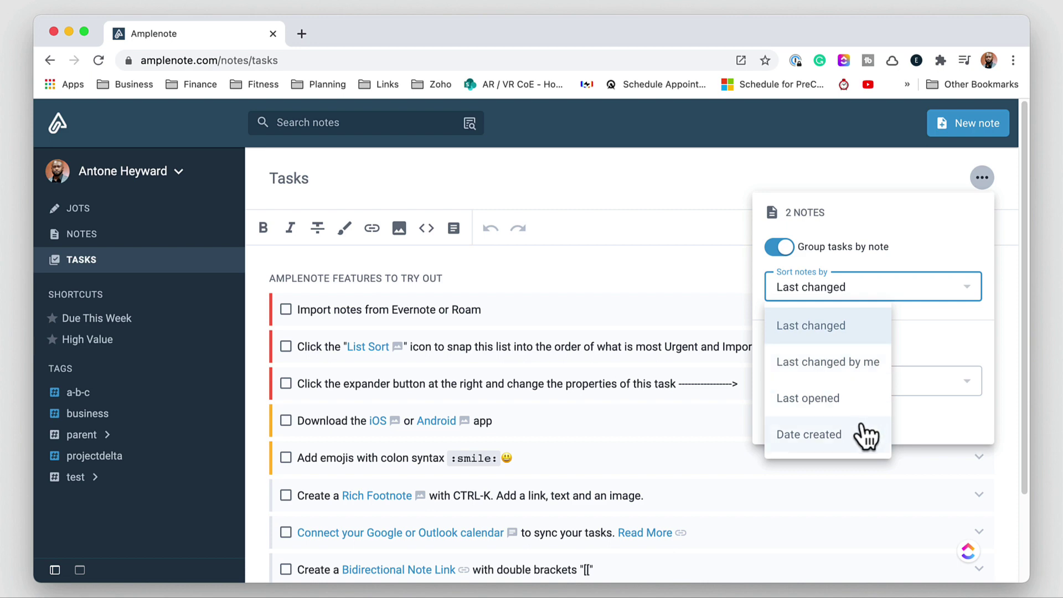
left_click(942, 314)
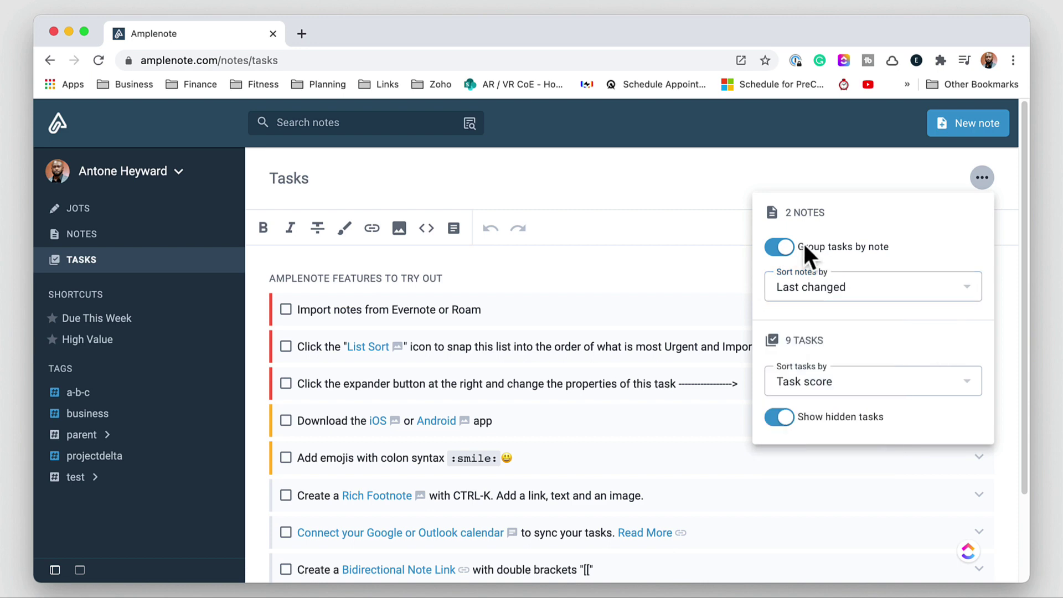
left_click(804, 246)
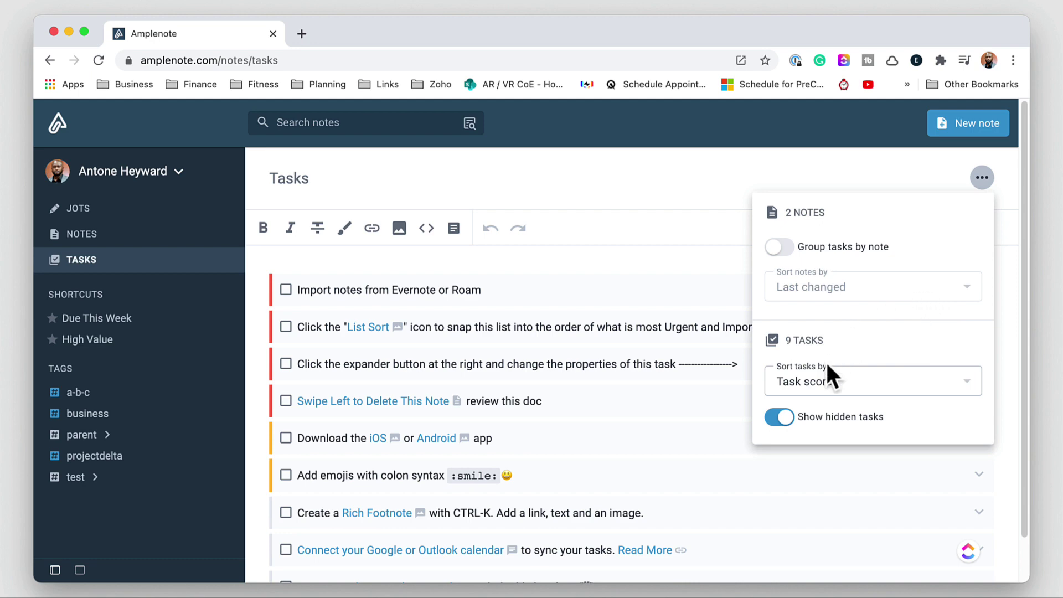
- Keep tasks sorted by Task score and turn Show hidden tasks off
left_click(911, 398)
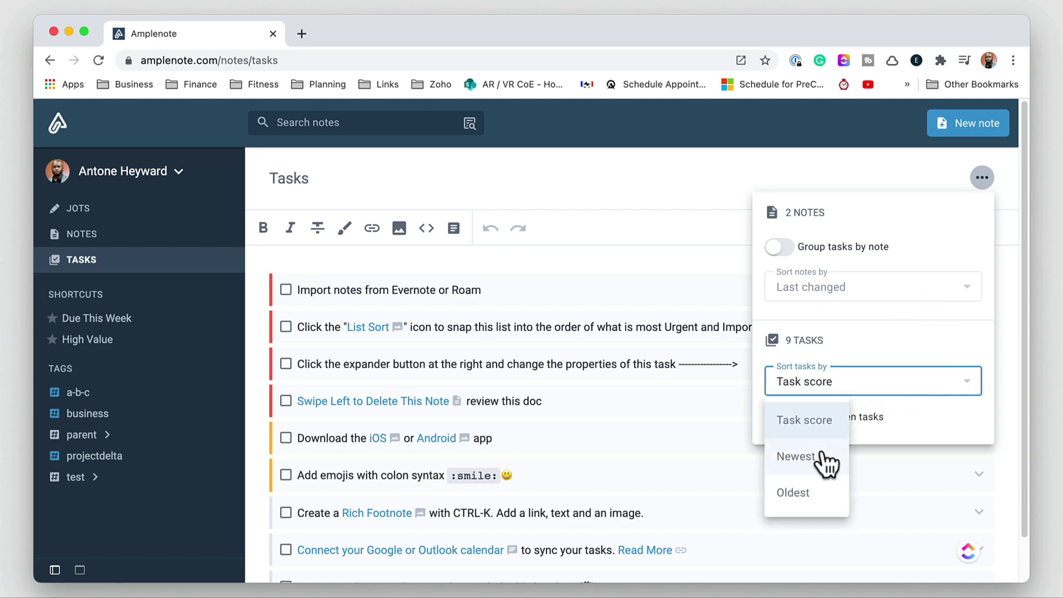
left_click(883, 345)
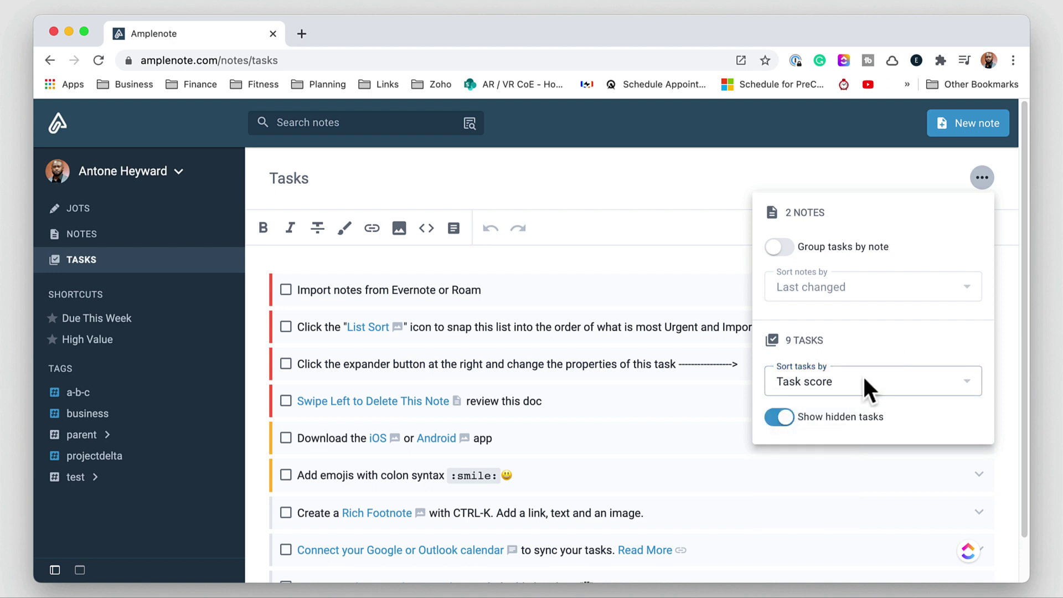
left_click(787, 420)
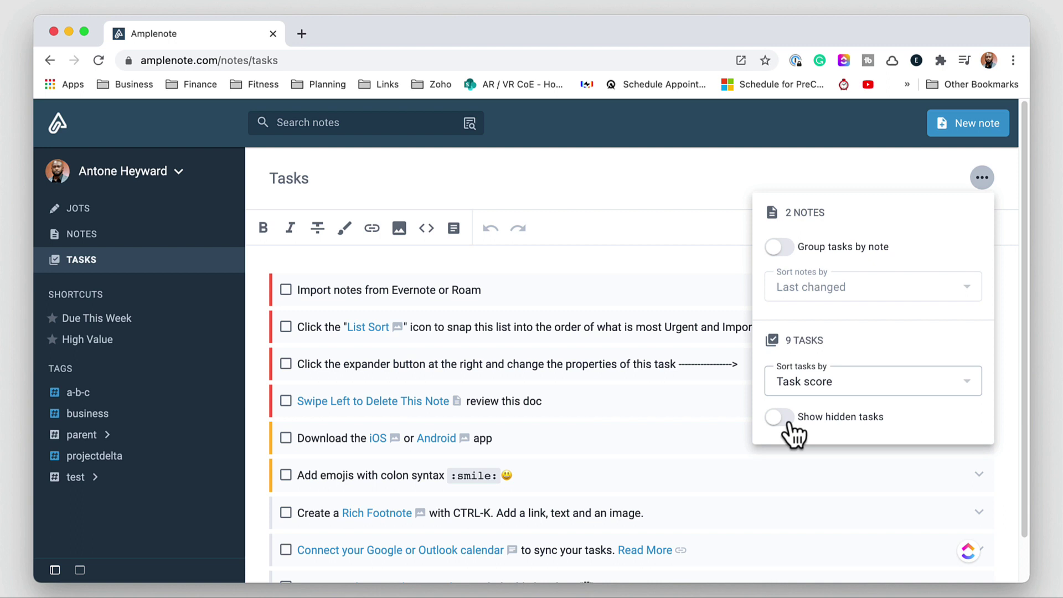
left_click(787, 421)
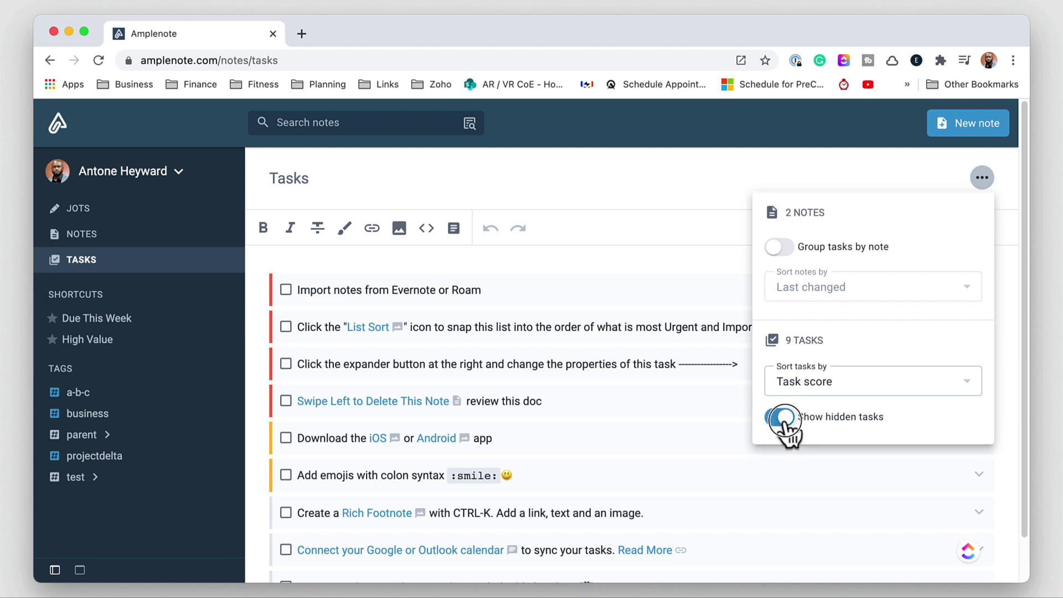
left_click(786, 420)
left_click(691, 193)
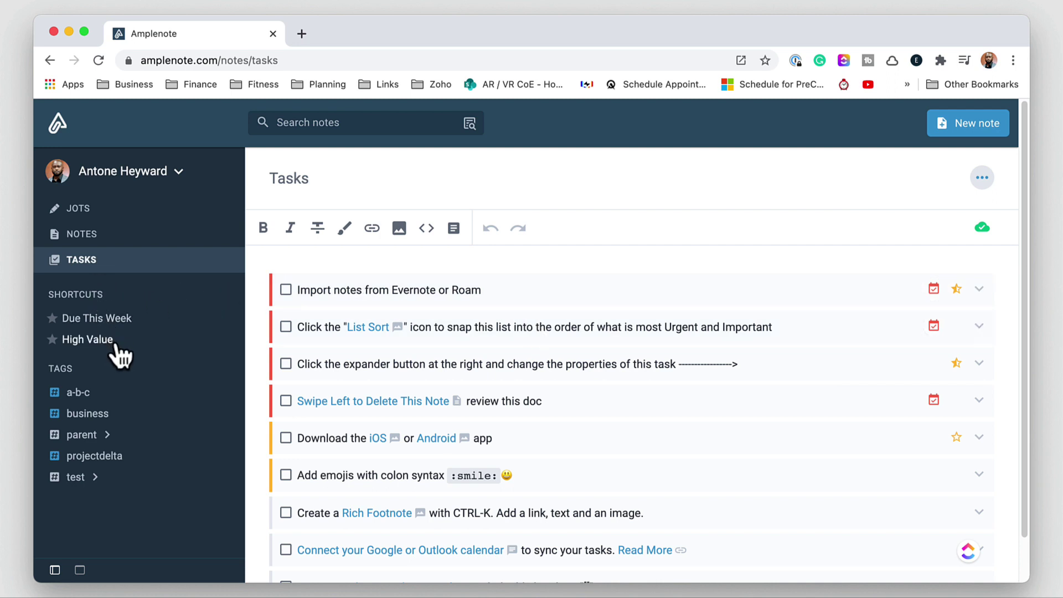
- Go via Notes to the daily-jots Jots view, starting at January 15th, 2021
left_click(84, 236)
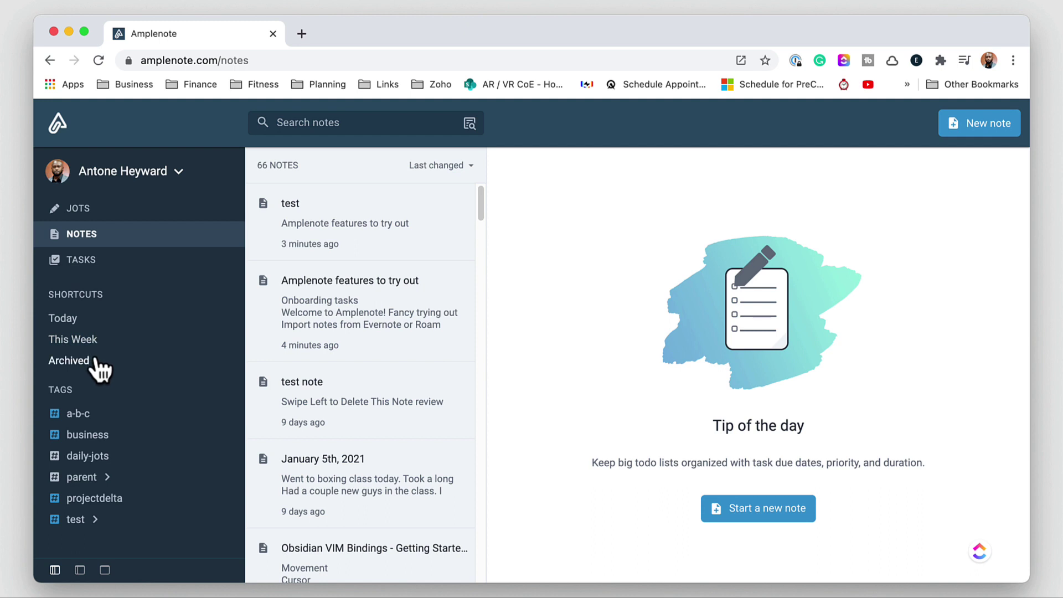
left_click(78, 211)
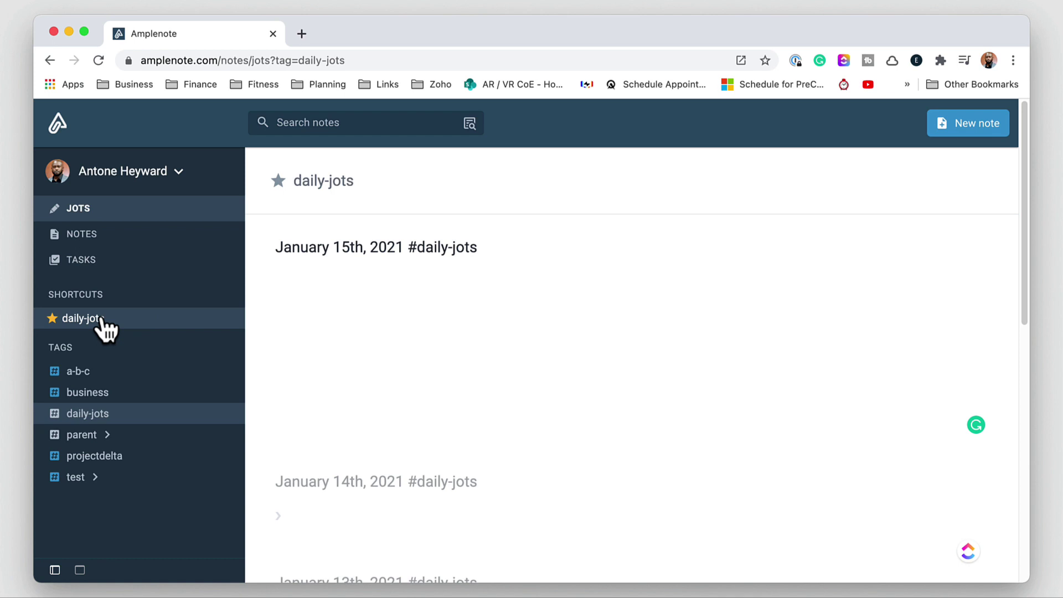
- Collapse and re-expand the sidebar, then bring up the account menu
left_click(80, 571)
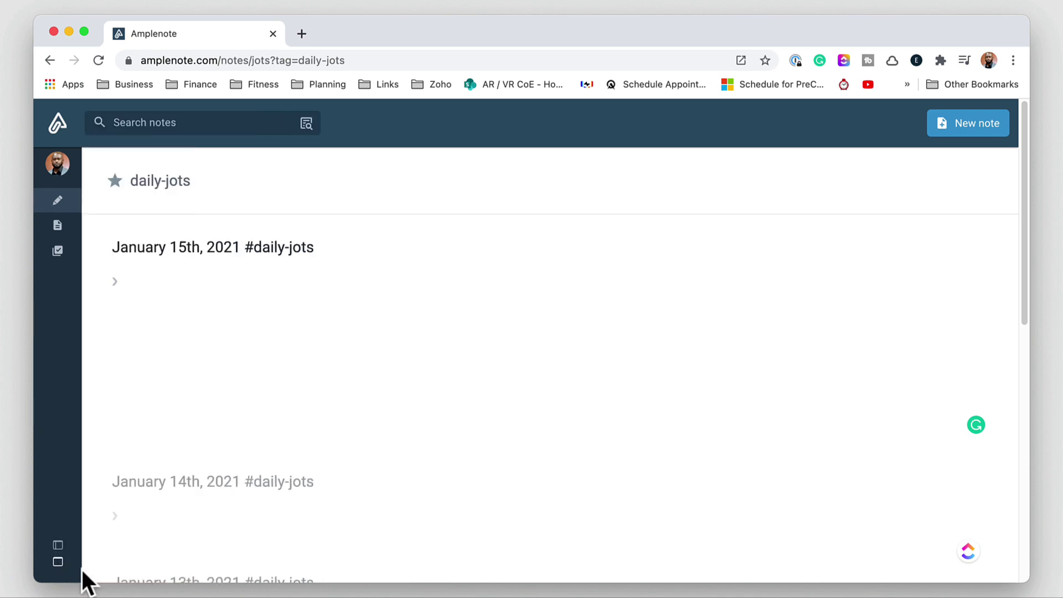
left_click(58, 546)
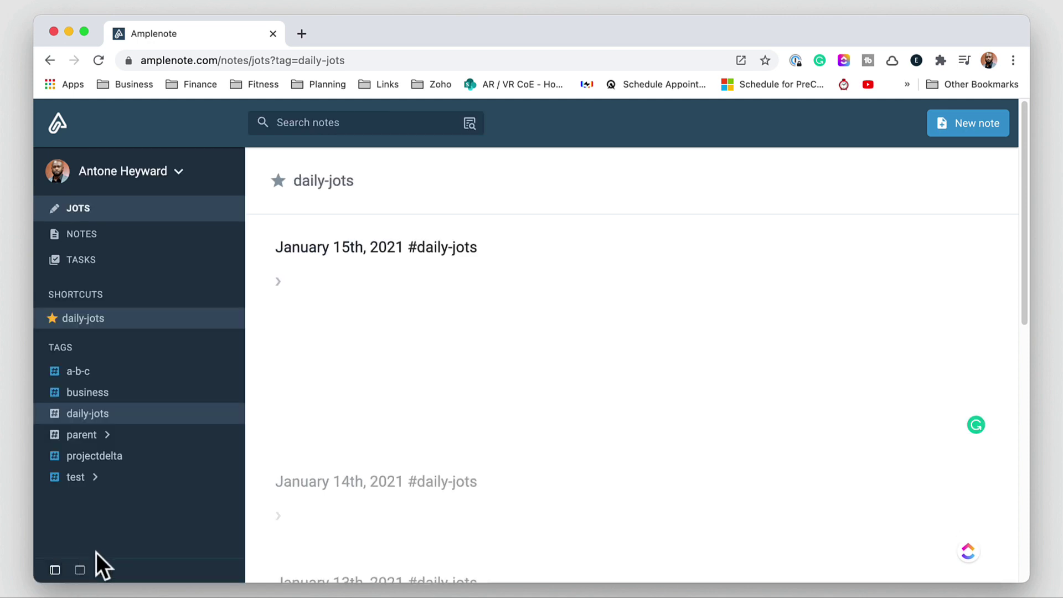
left_click(179, 172)
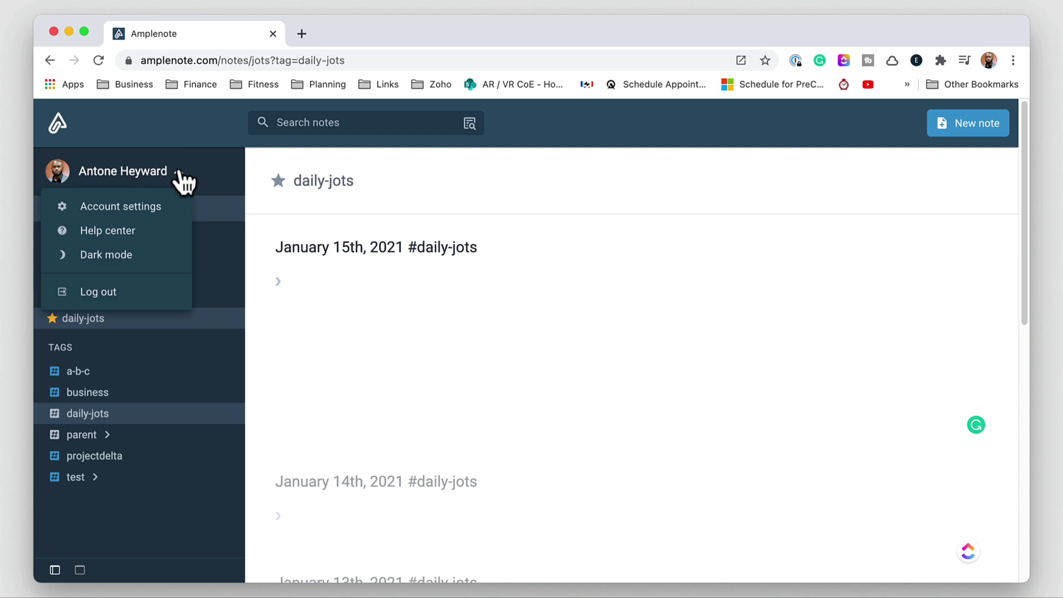
- Open Account settings and scroll the Account & Password page down to the recent sessions
left_click(148, 207)
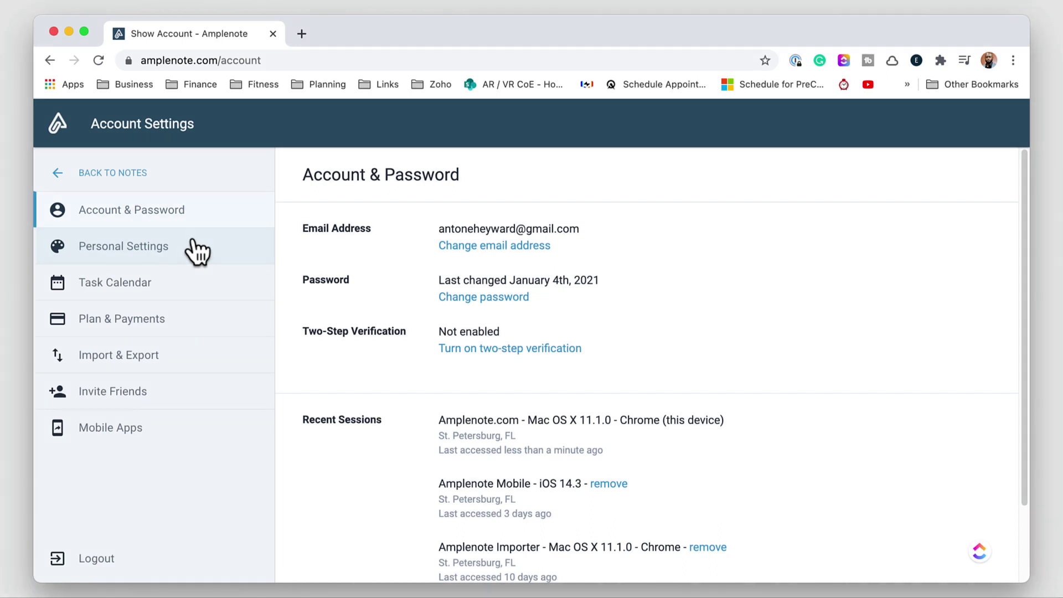
scroll(357, 356, "down", 3)
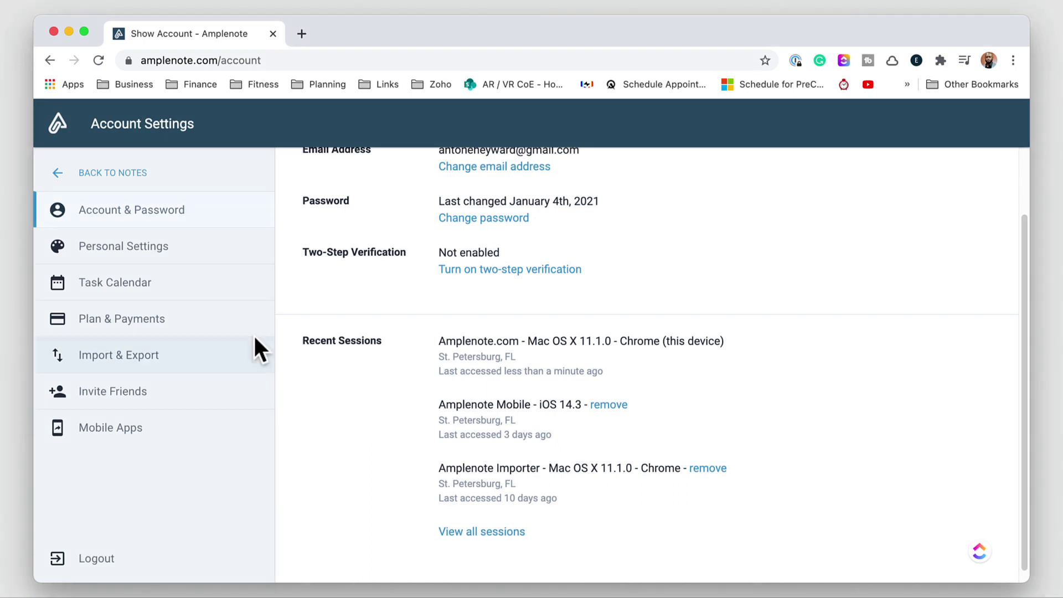
- Toggle mail-to-note on and off in Personal Settings, then view Task Calendar and Plan & Payments
left_click(149, 253)
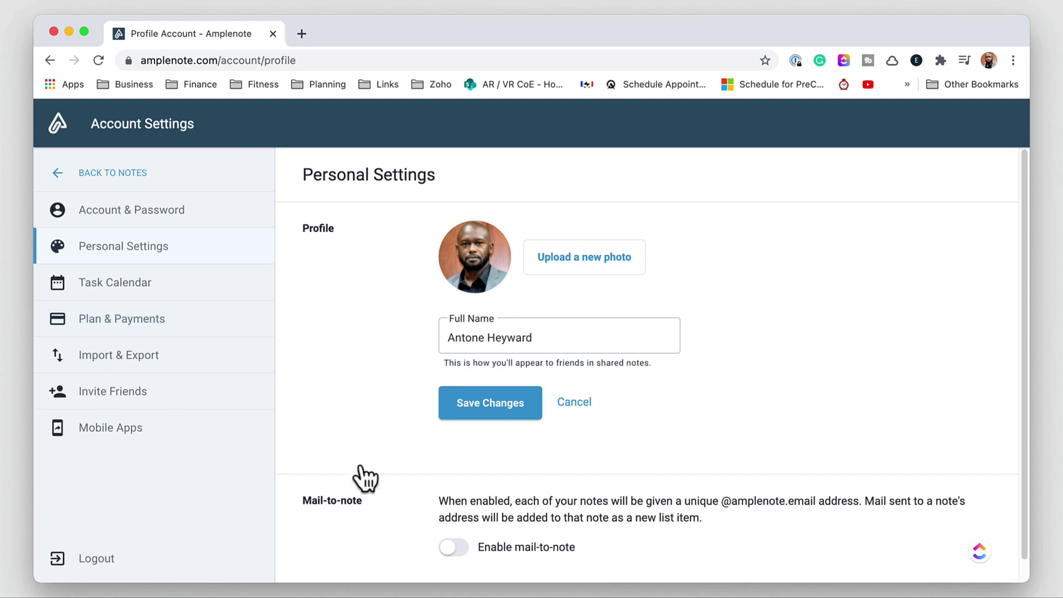
left_click(448, 547)
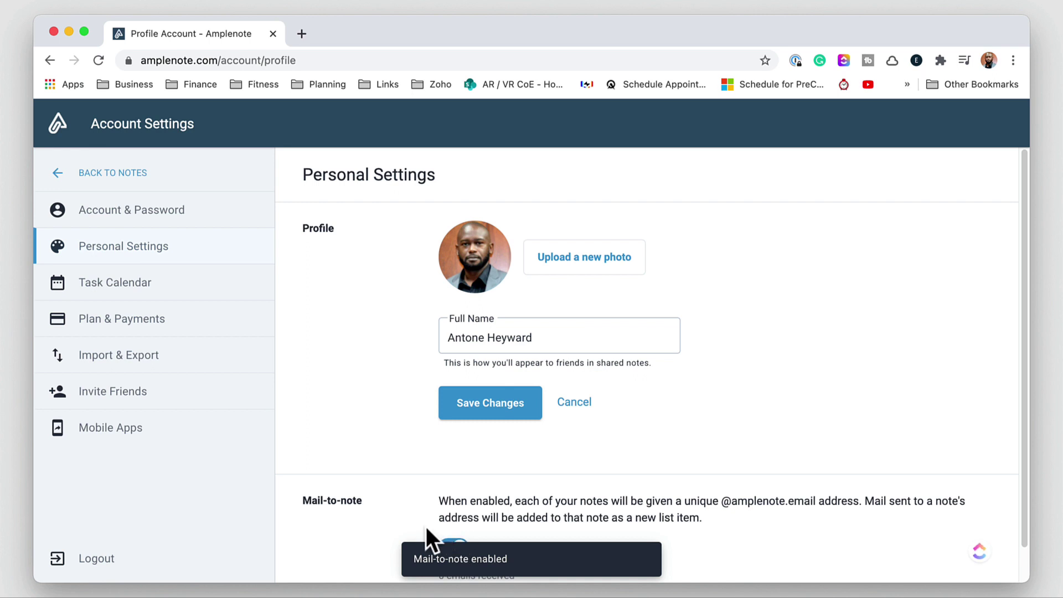
scroll(425, 525, "down", 1)
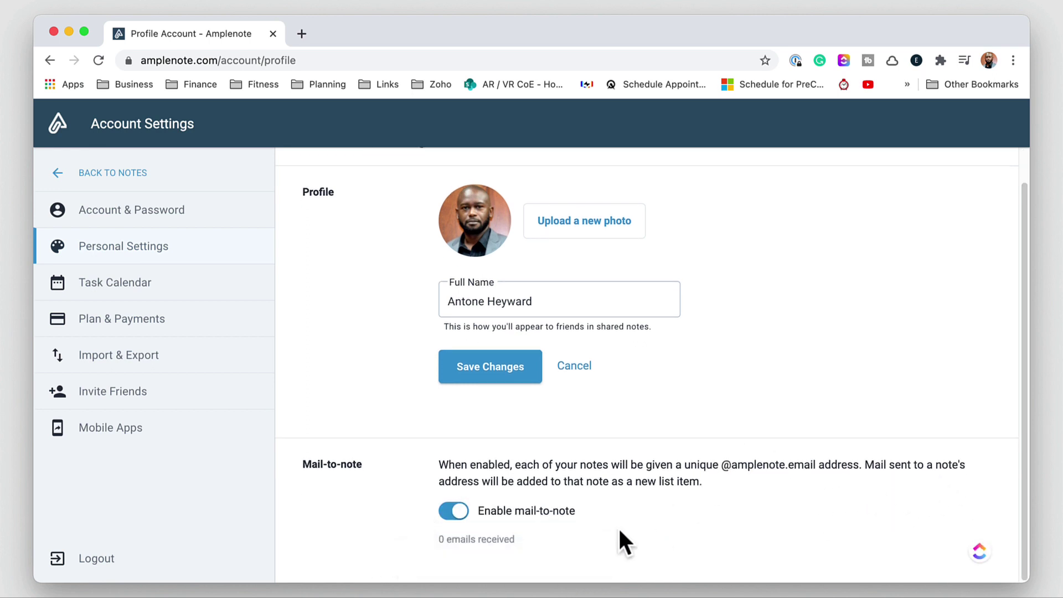
left_click(452, 511)
left_click(159, 285)
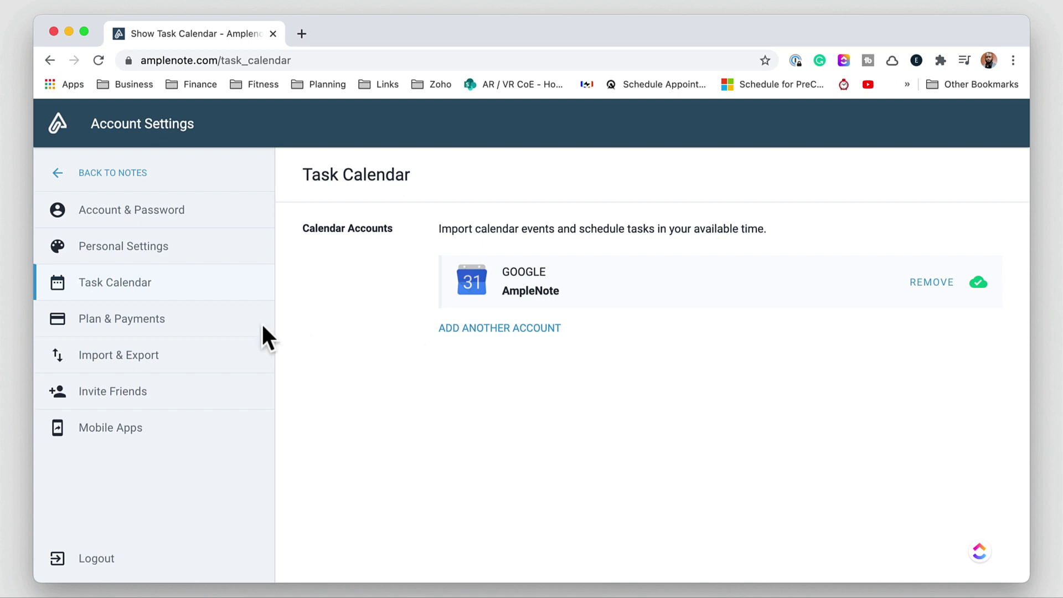
left_click(149, 321)
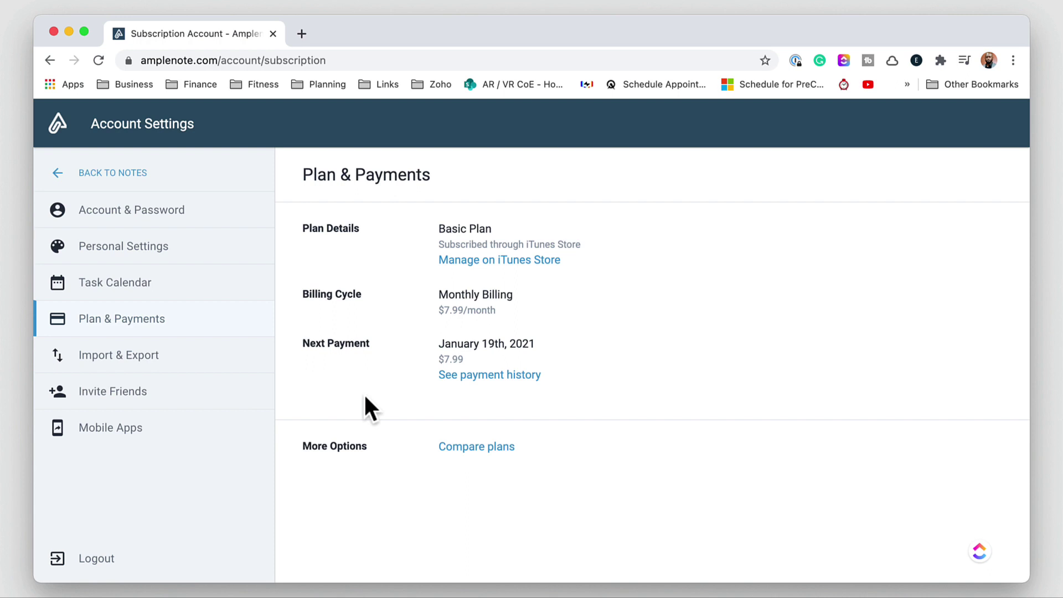
- Look at the Evernote and Roam import pages, then open Import from Markdown
left_click(150, 357)
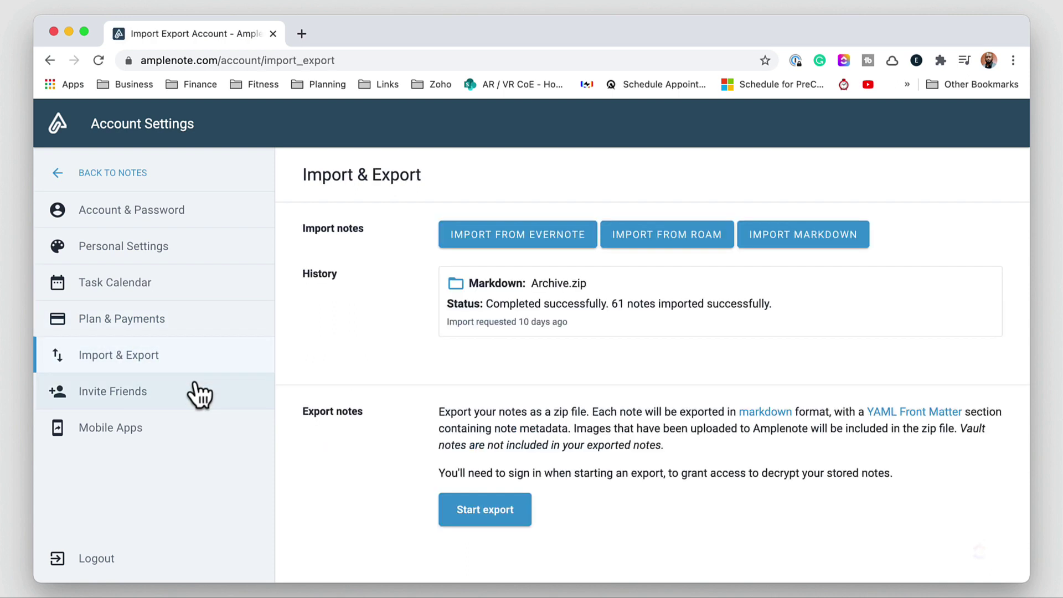
left_click(523, 246)
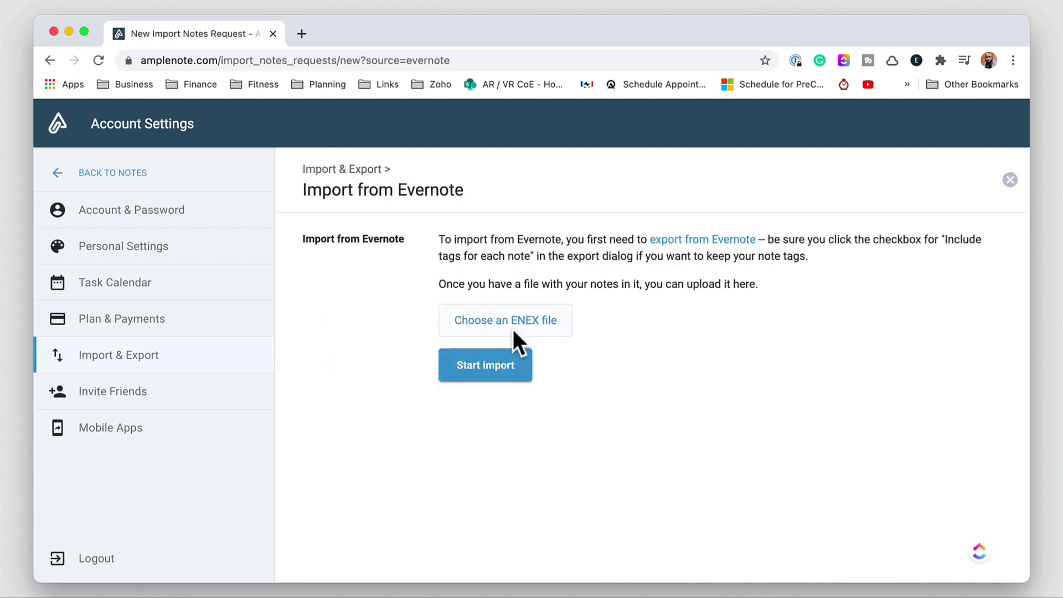
left_click(163, 357)
left_click(645, 235)
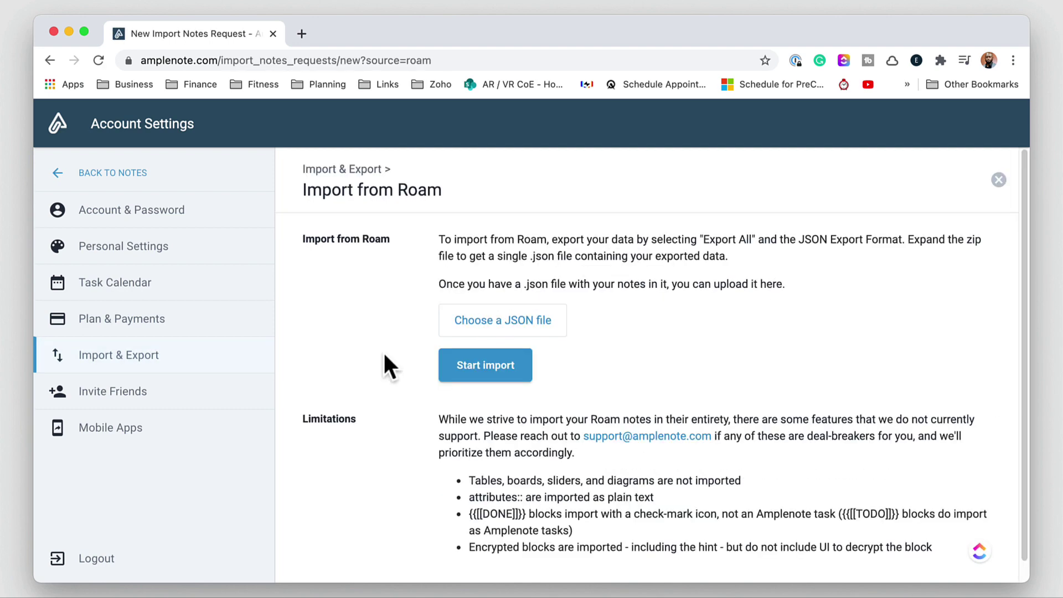
left_click(165, 357)
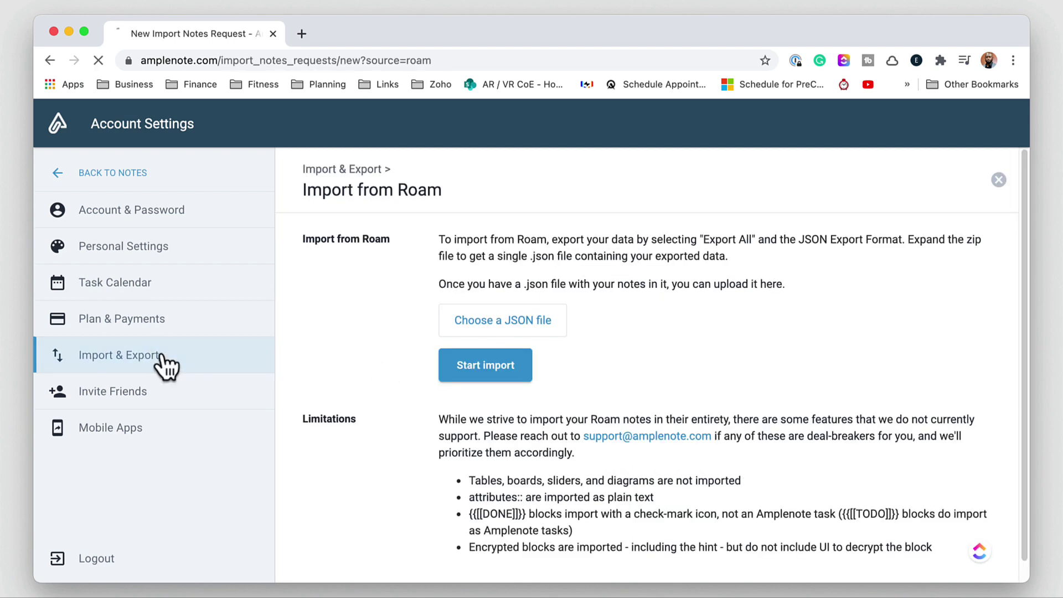
left_click(783, 249)
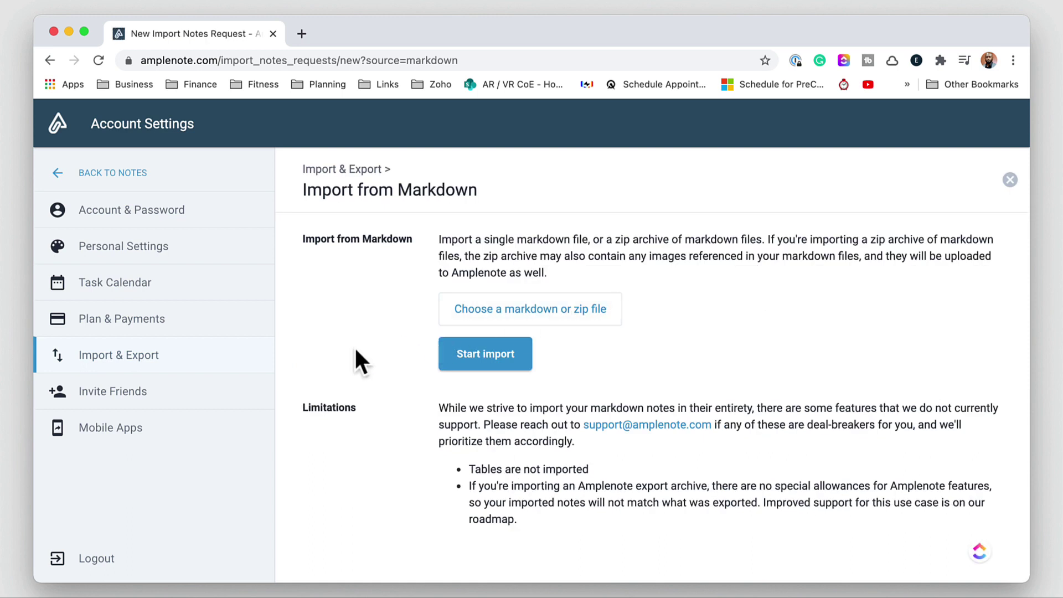
- View the Invite Friends and Mobile Apps pages, then go back to the notes
left_click(153, 390)
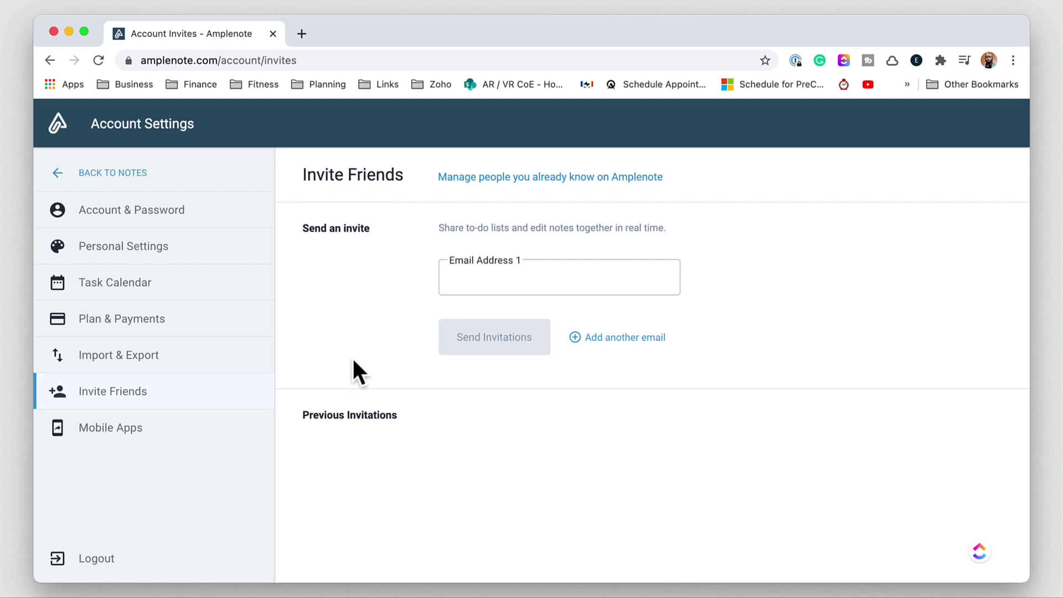
left_click(134, 429)
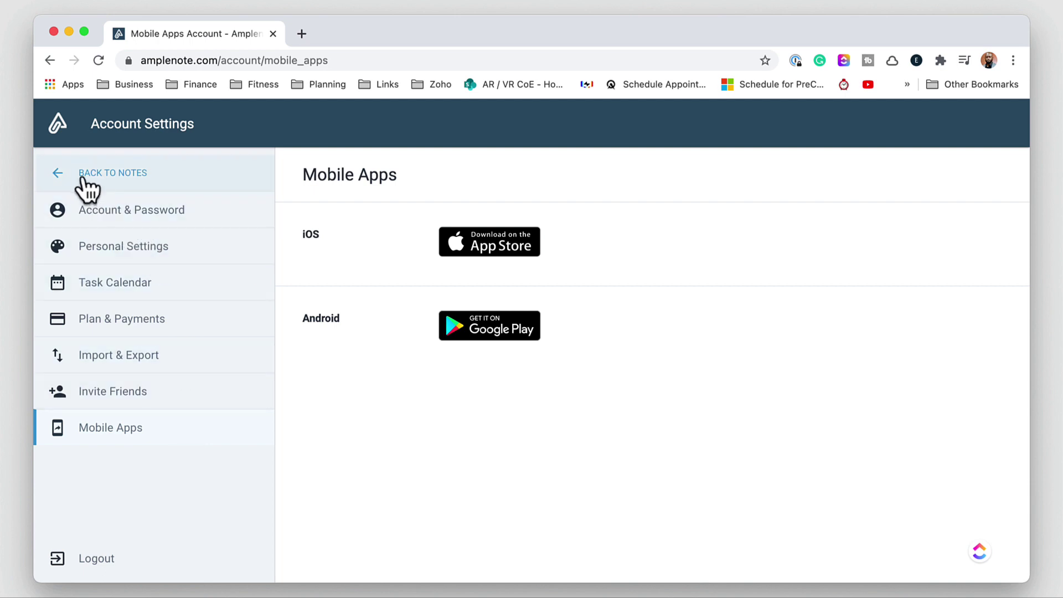
left_click(61, 175)
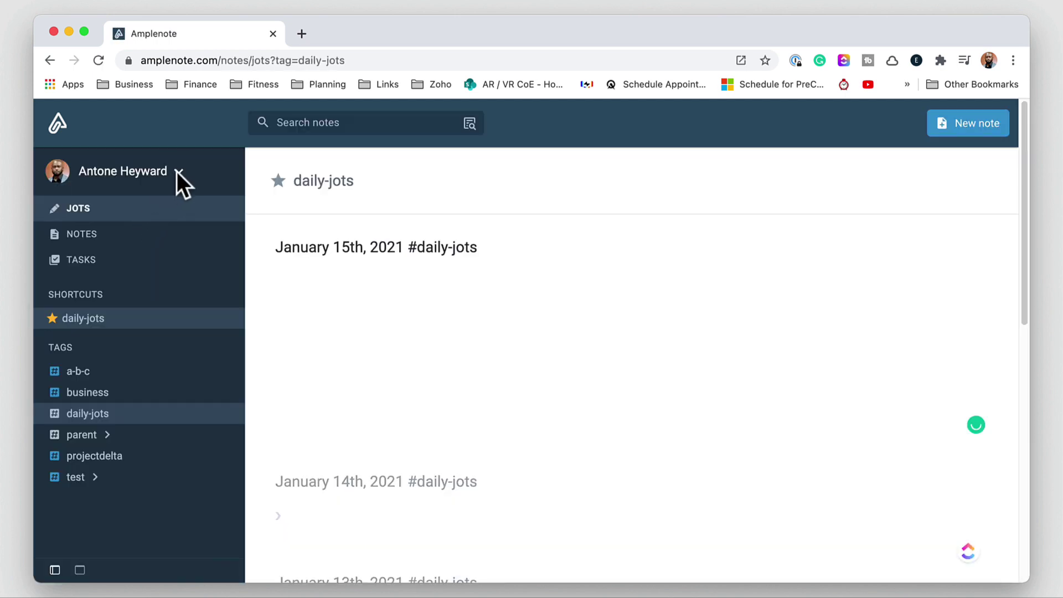
- Switch Amplenote to Dark mode, then back to Light mode from the account menu
left_click(178, 172)
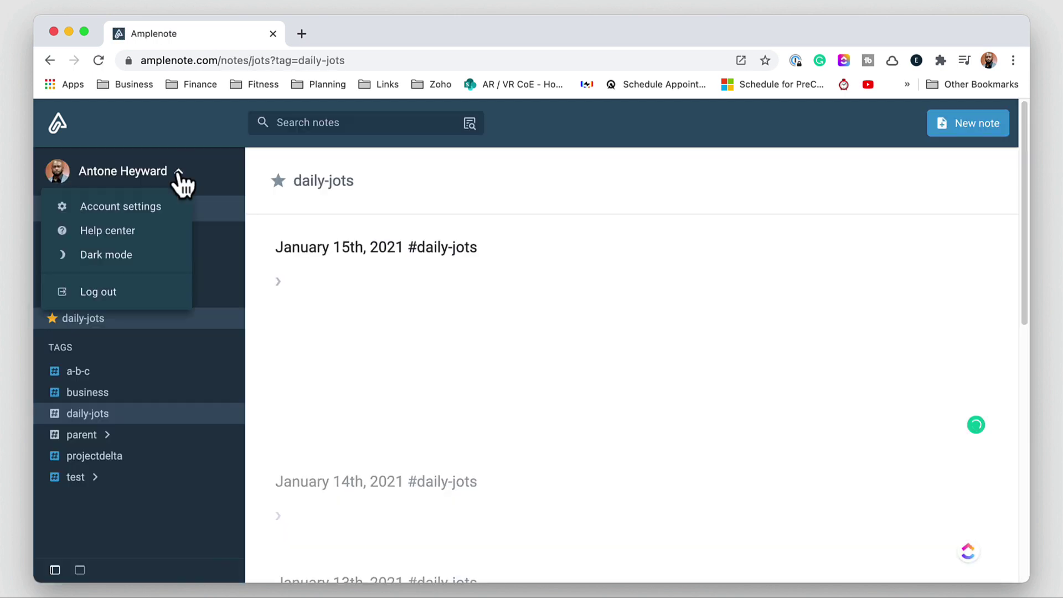
left_click(132, 259)
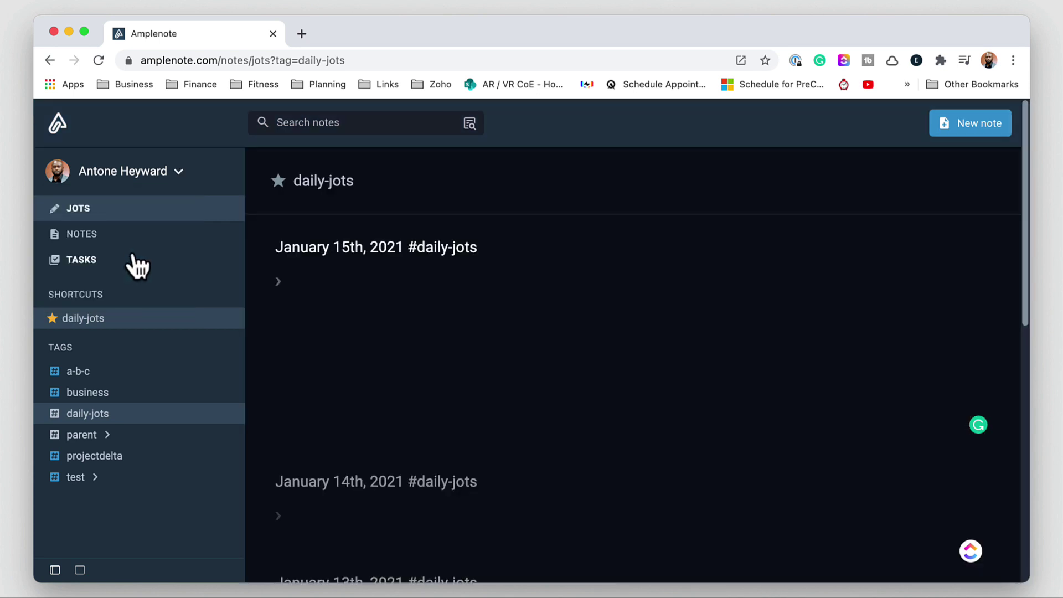
left_click(178, 173)
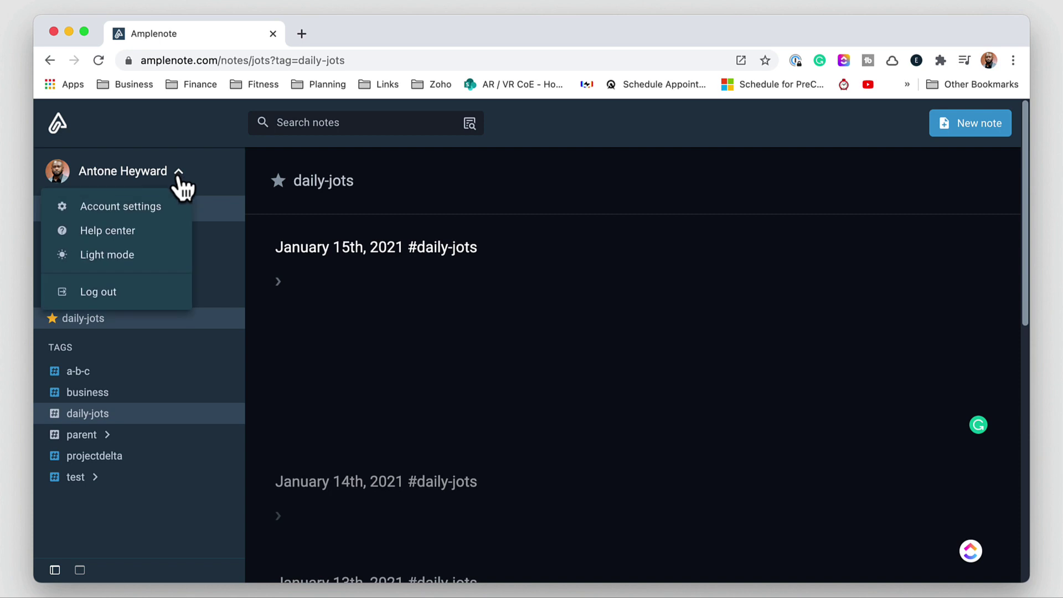
left_click(132, 261)
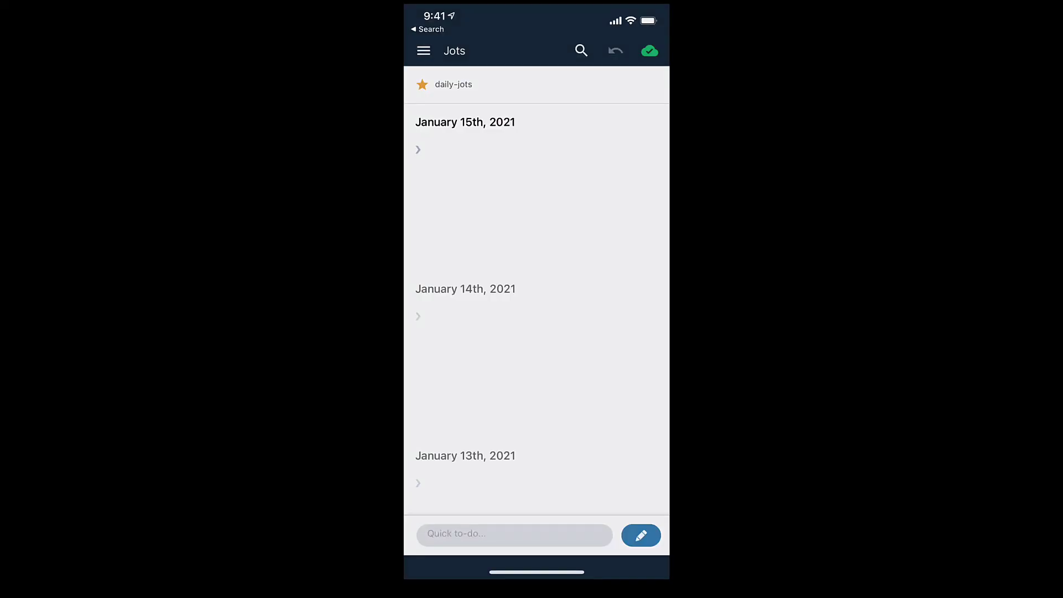
- Write 'Today is starting out to be a great day.' in the January 15th jot
left_click(418, 149)
type("Today")
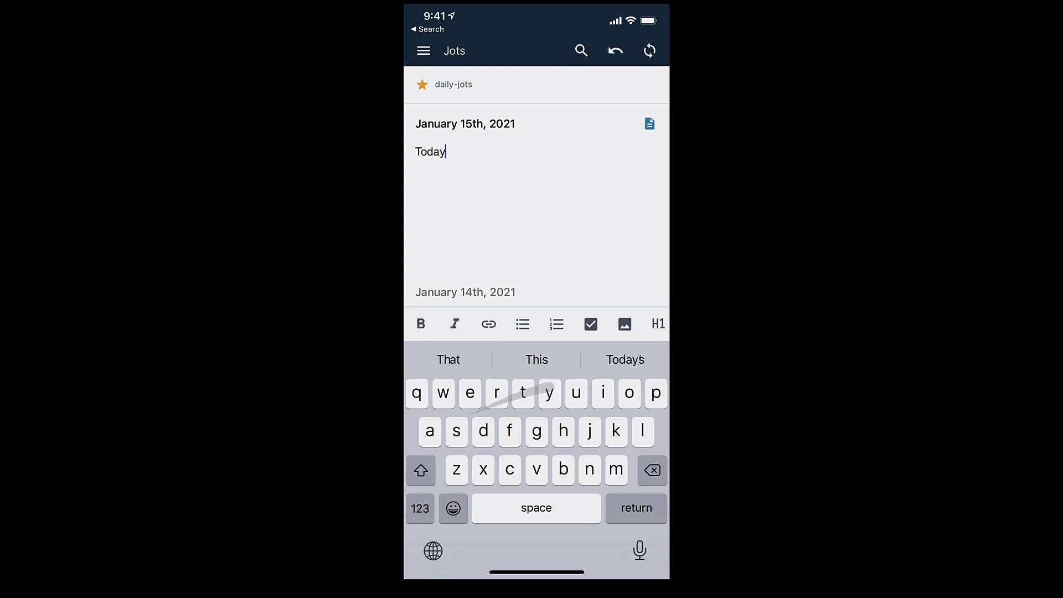
type(" is starting out to be a great day")
left_click(420, 508)
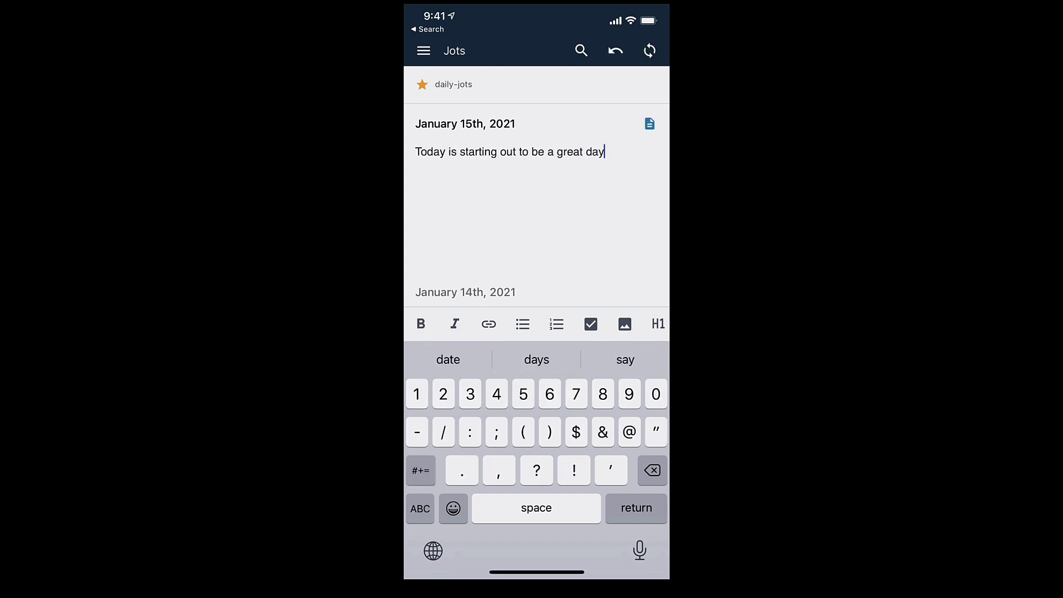
type(".")
scroll(536, 324, "right", 3)
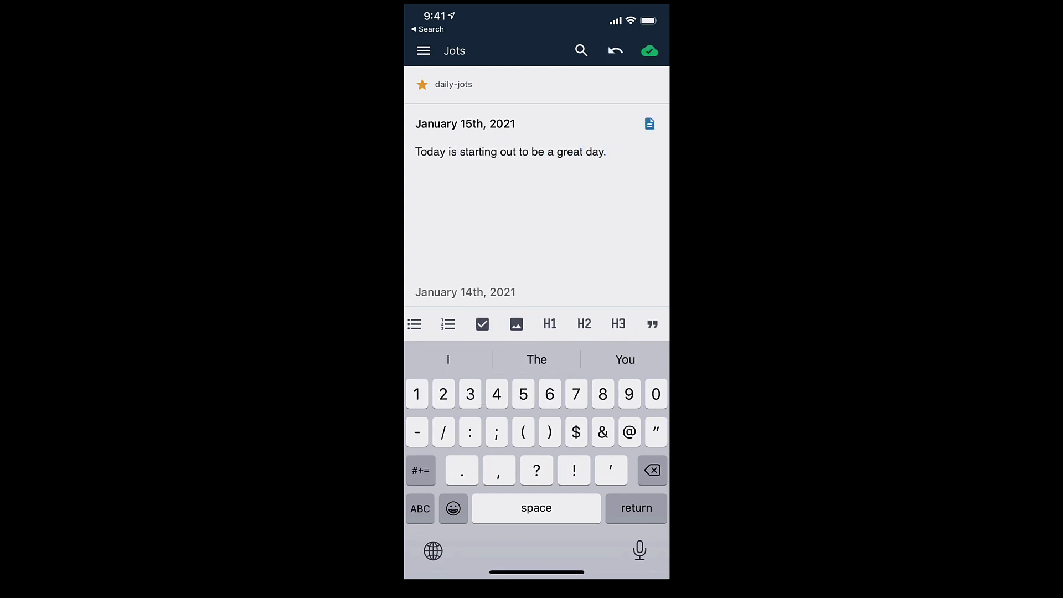
- Go to the Notes list and open the January 15th and 'Amplenote features to try out' notes
left_click(423, 50)
left_click(444, 110)
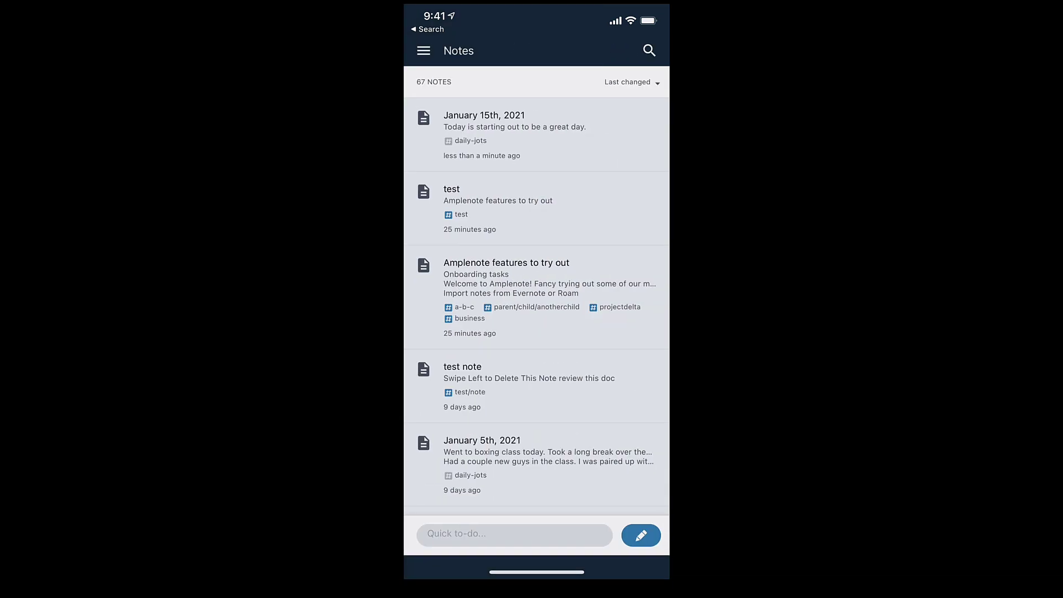
left_click(515, 127)
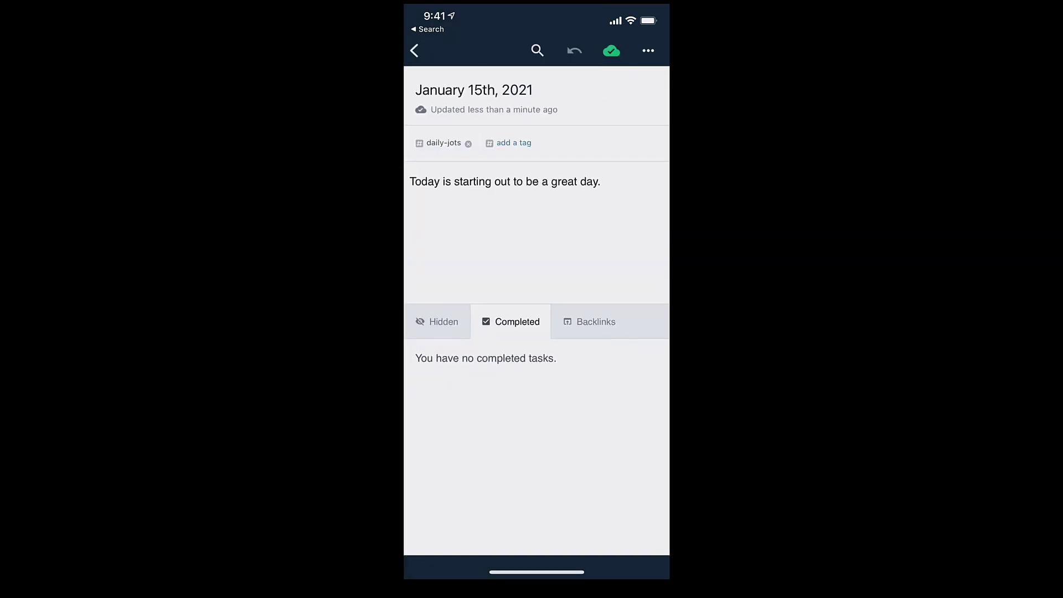
left_click(414, 51)
left_click(515, 166)
scroll(536, 310, "down", 10)
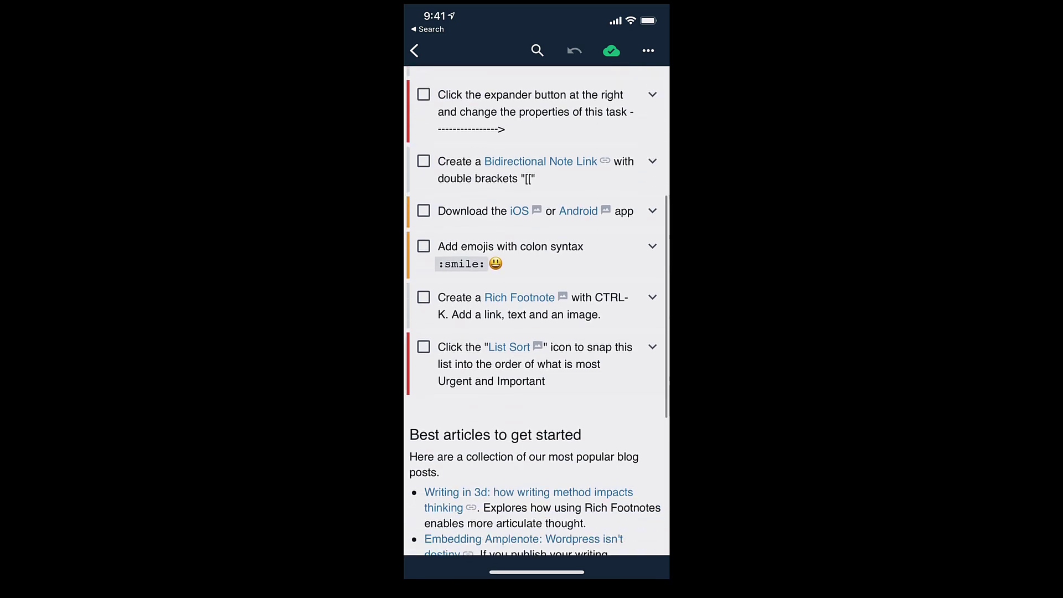
scroll(536, 310, "up", 6)
scroll(536, 310, "up", 5)
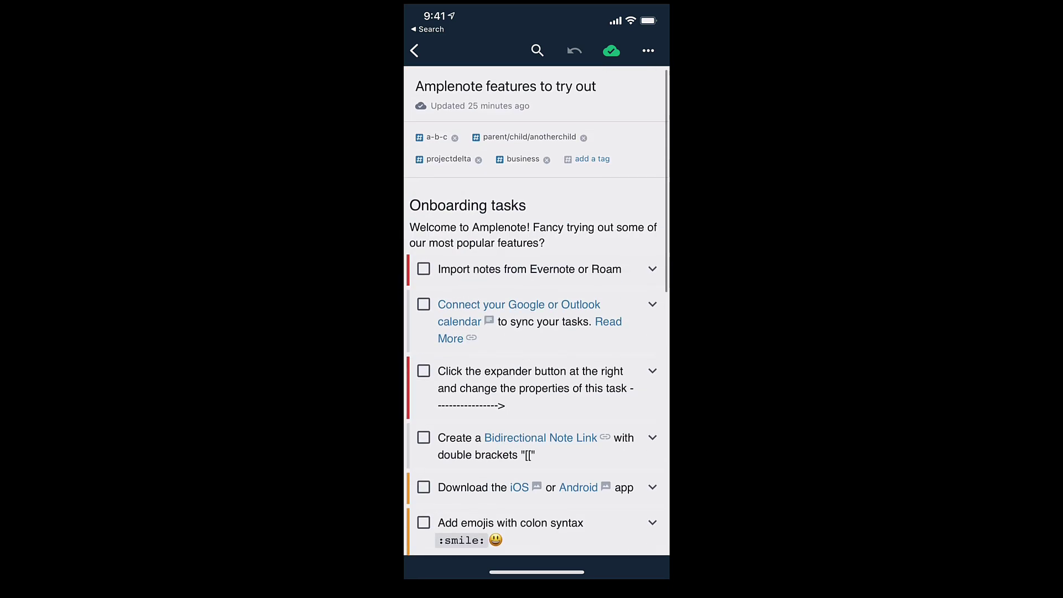
- Inspect the Evernote/Roam import task's details, priority, due-date and hide-until options, plus the note options
left_click(652, 268)
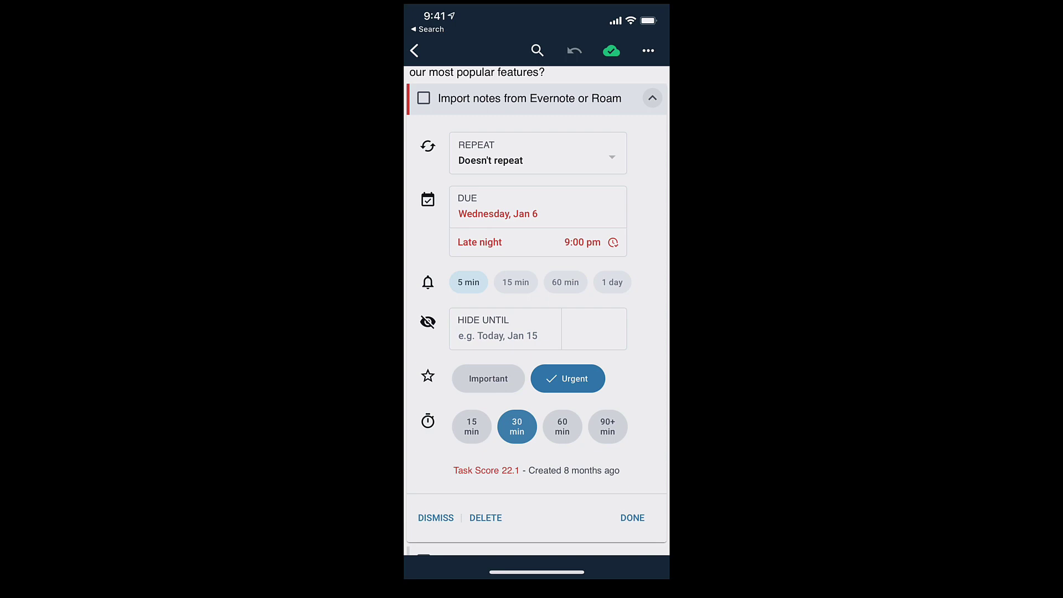
left_click(438, 554)
scroll(536, 277, "down", 5)
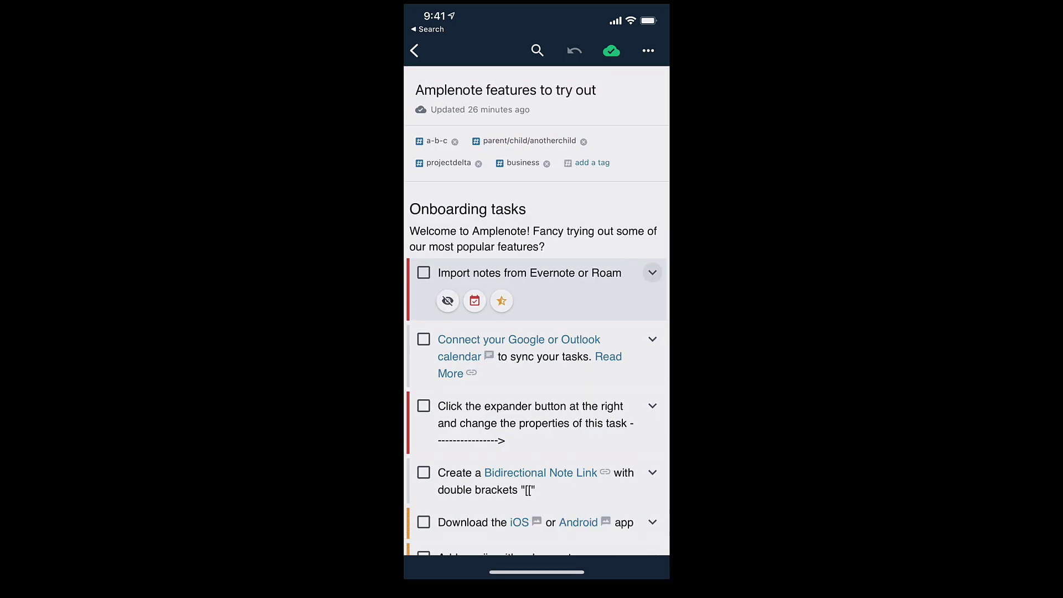
left_click(502, 301)
left_click(475, 116)
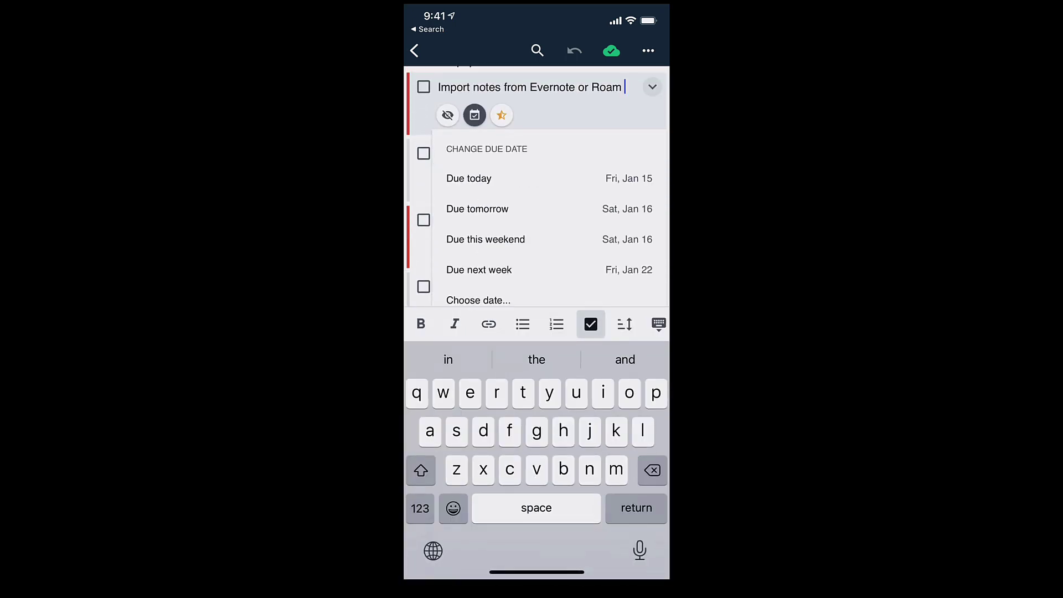
left_click(447, 115)
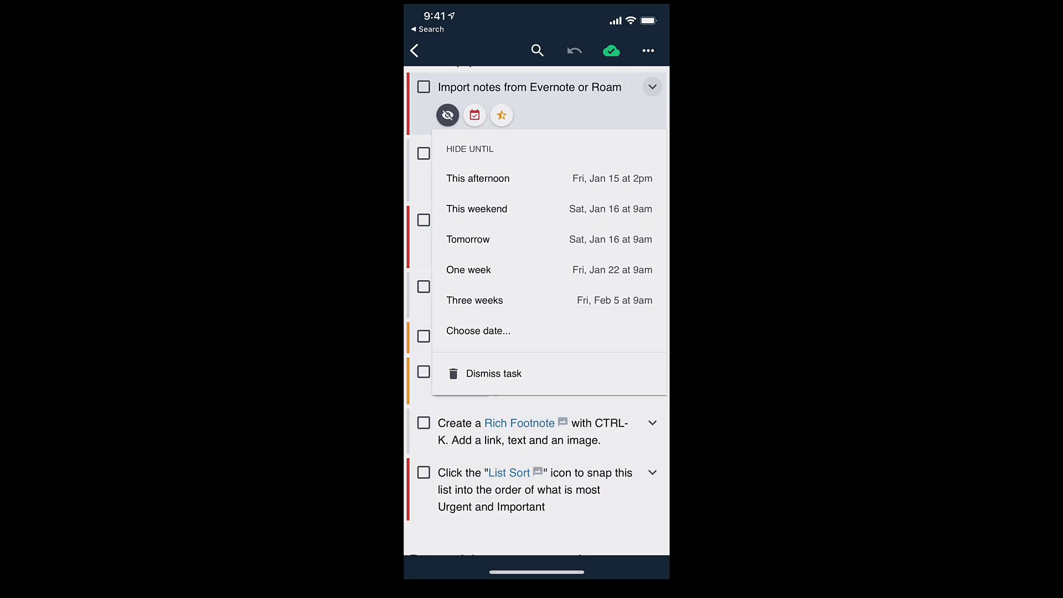
left_click(648, 50)
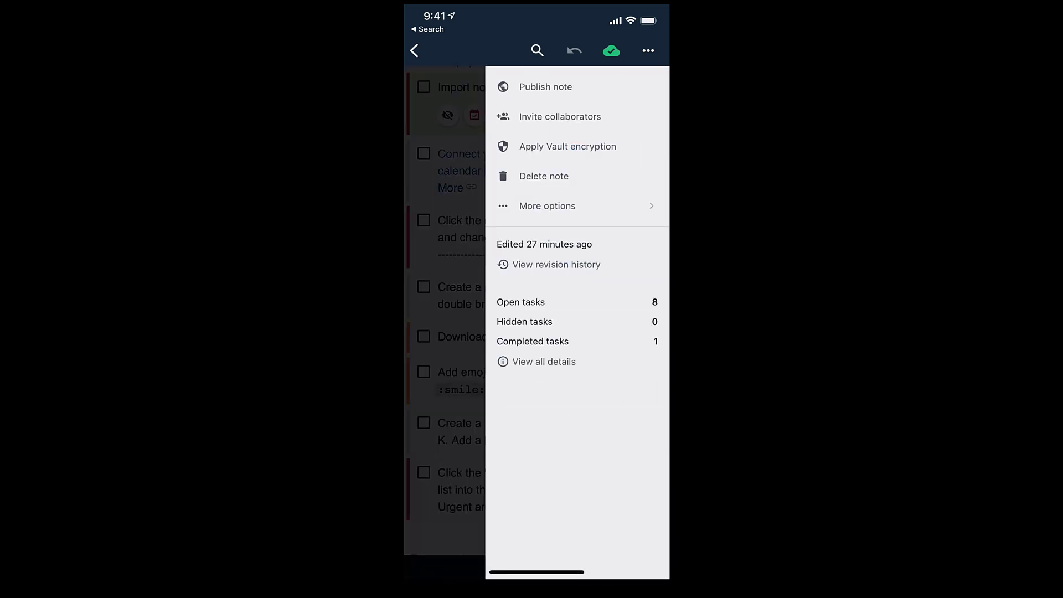
left_click(547, 206)
- Leave the note and browse Tasks, Notes and Jots, expanding the parent tag in the drawer
left_click(502, 83)
left_click(414, 50)
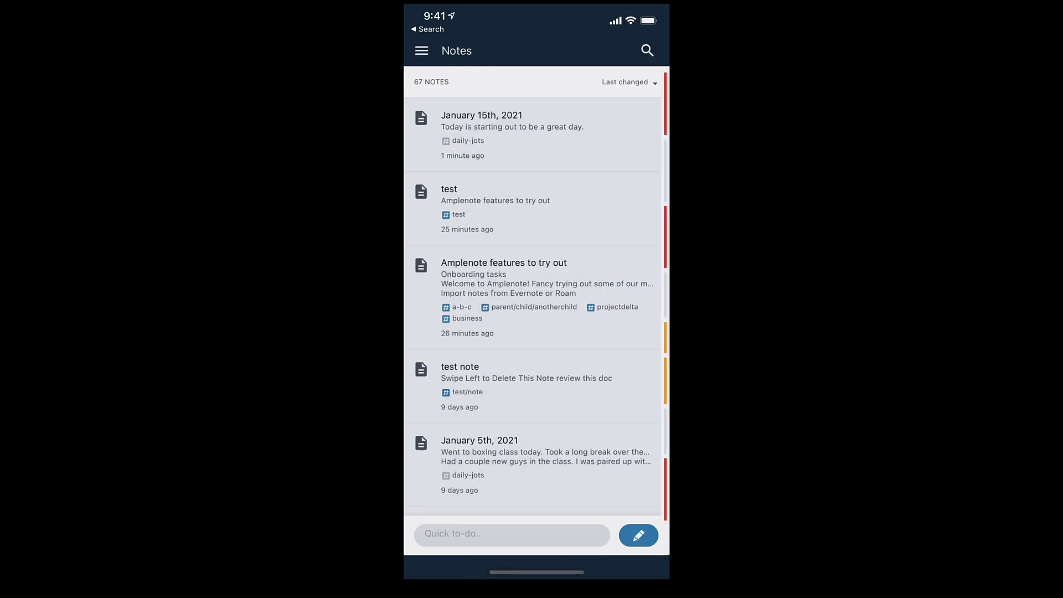
left_click(423, 51)
left_click(444, 136)
left_click(423, 50)
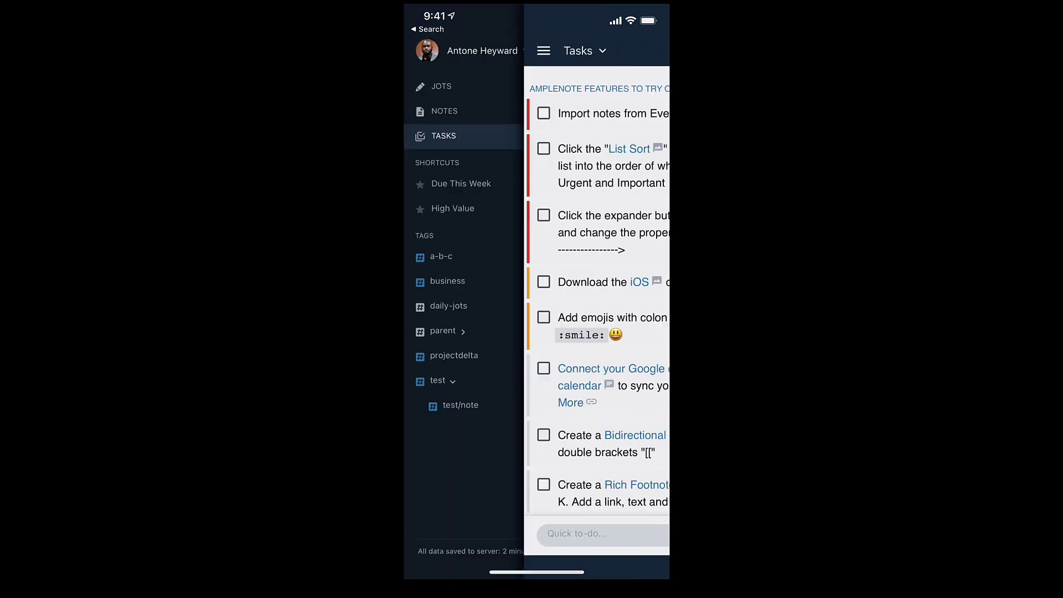
left_click(444, 110)
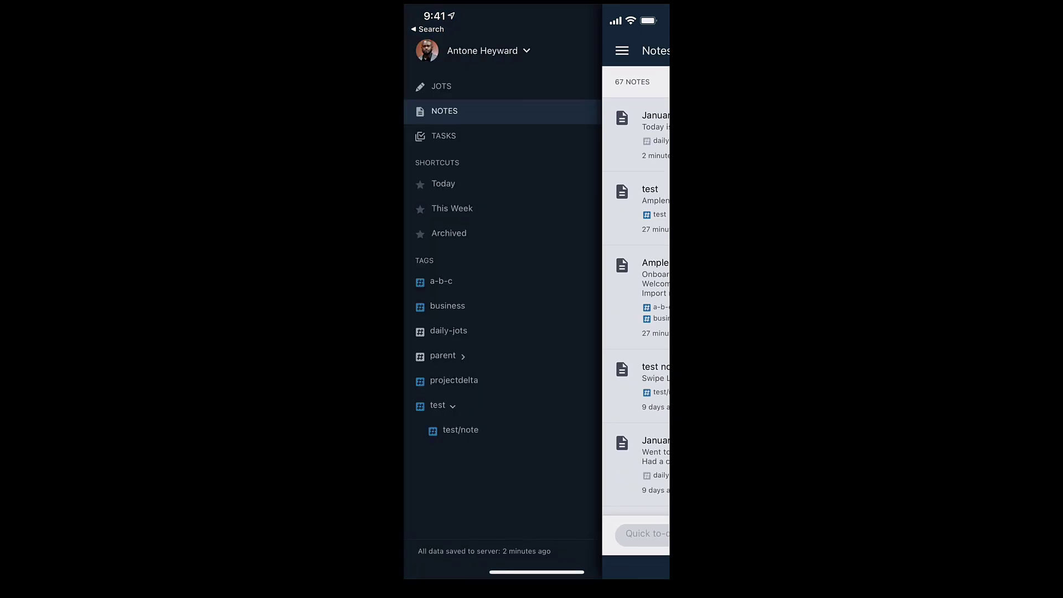
left_click(441, 85)
left_click(621, 51)
left_click(463, 307)
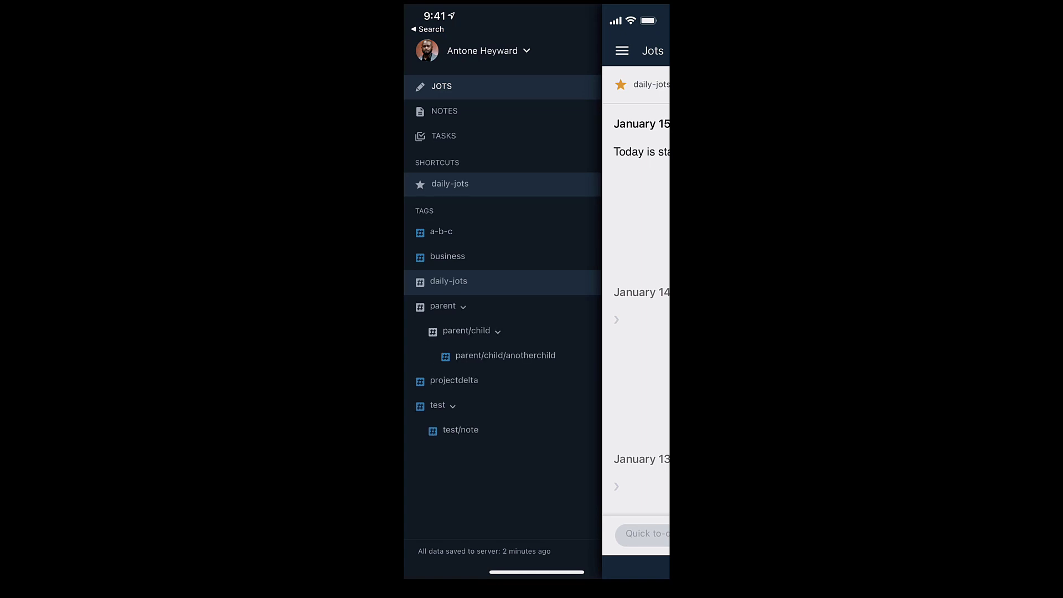
left_click(622, 50)
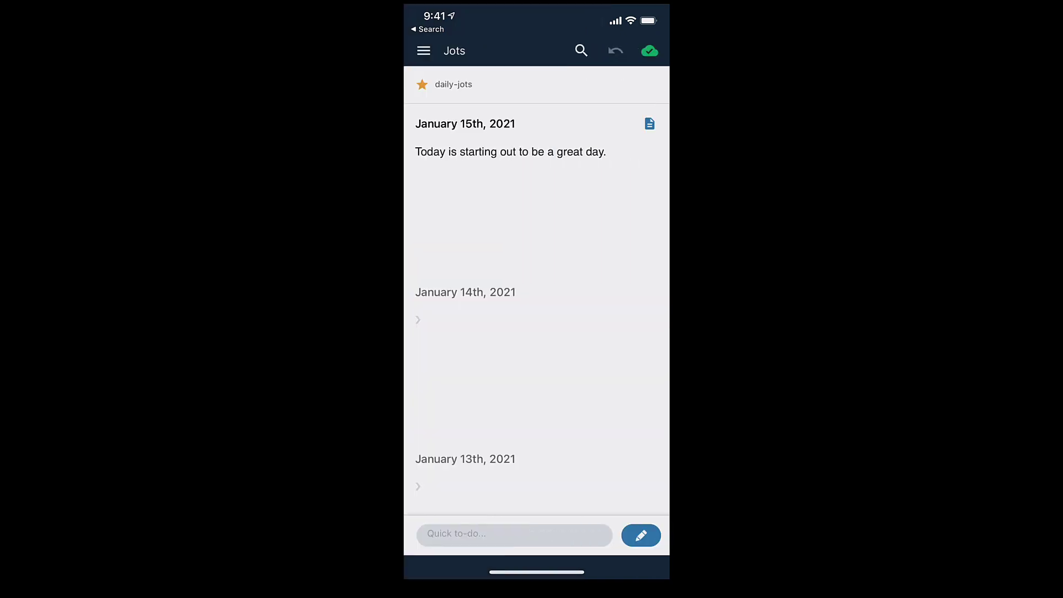
- Add the quick to-do 'My first todo' to January 15th and check that entry's backlinks
left_click(513, 535)
type("My first todo")
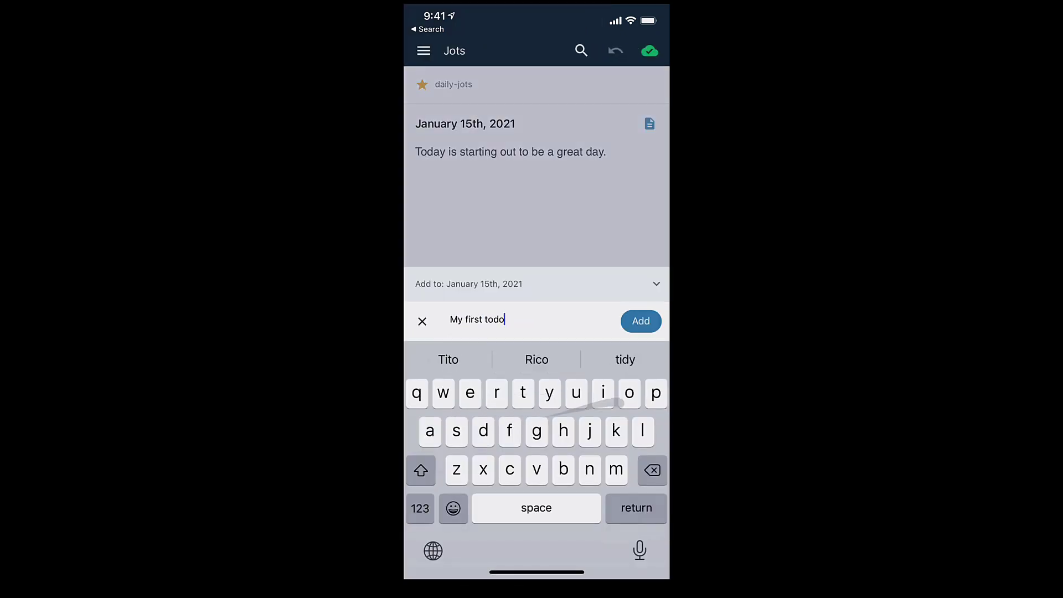
key("Return")
left_click(635, 48)
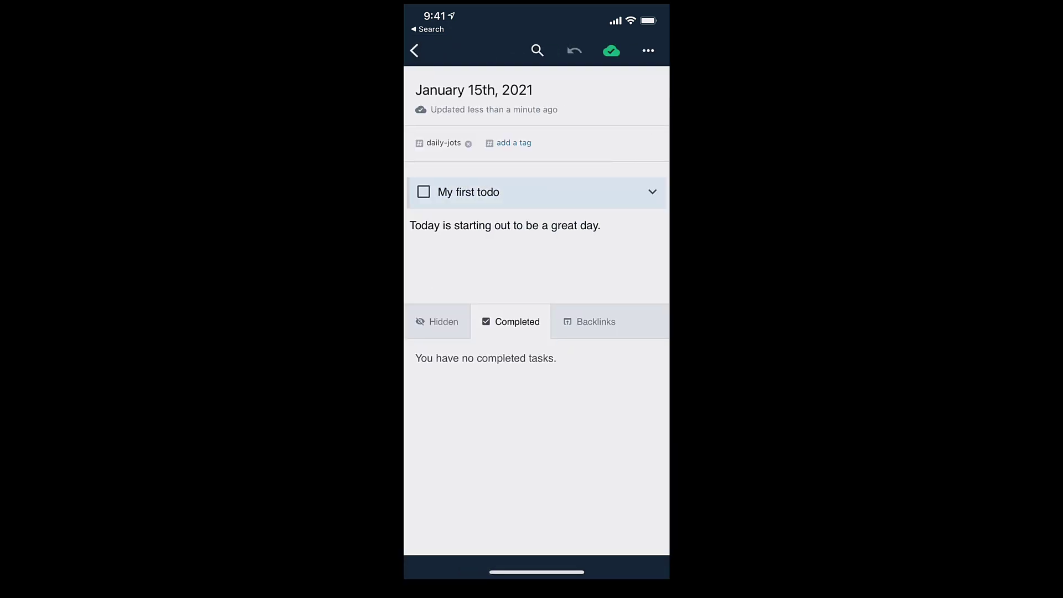
left_click(589, 321)
left_click(414, 51)
- Open the 'Amplenote features to try out' note and show its Backlinks tab
left_click(420, 49)
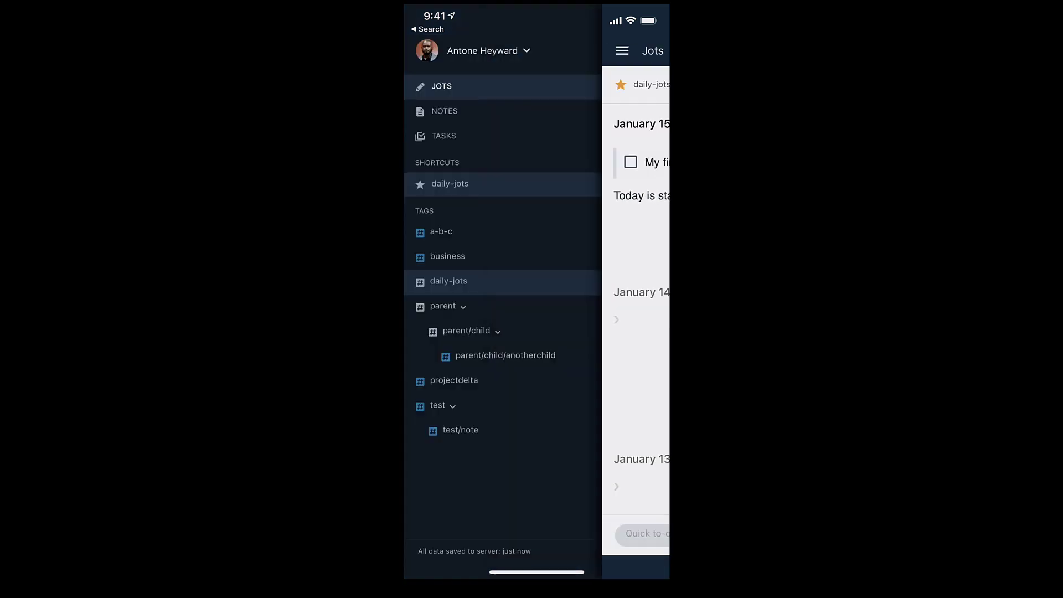
left_click(443, 109)
left_click(506, 287)
scroll(536, 310, "down", 5)
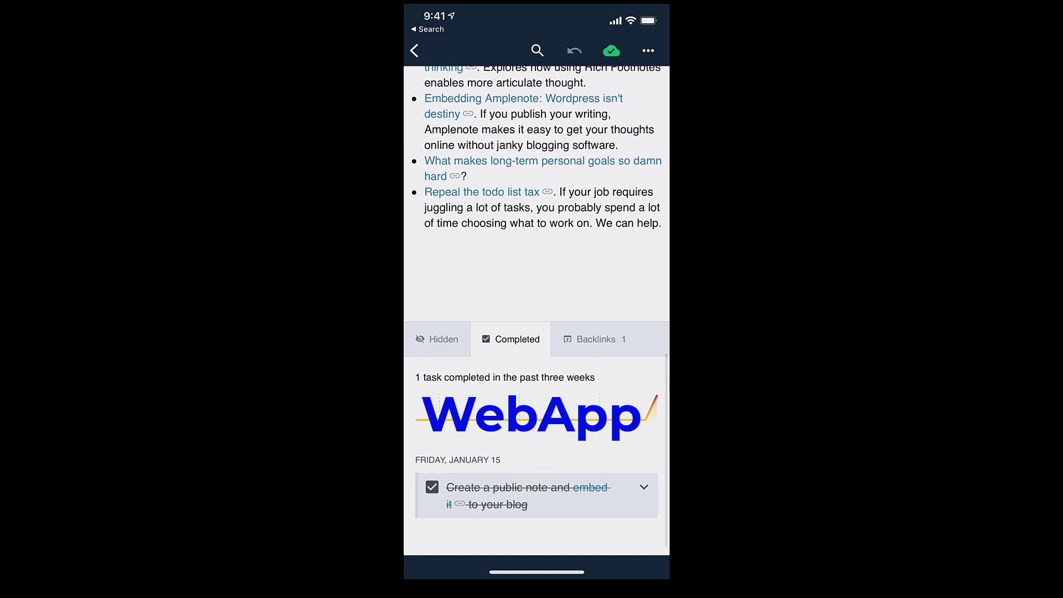
left_click(594, 339)
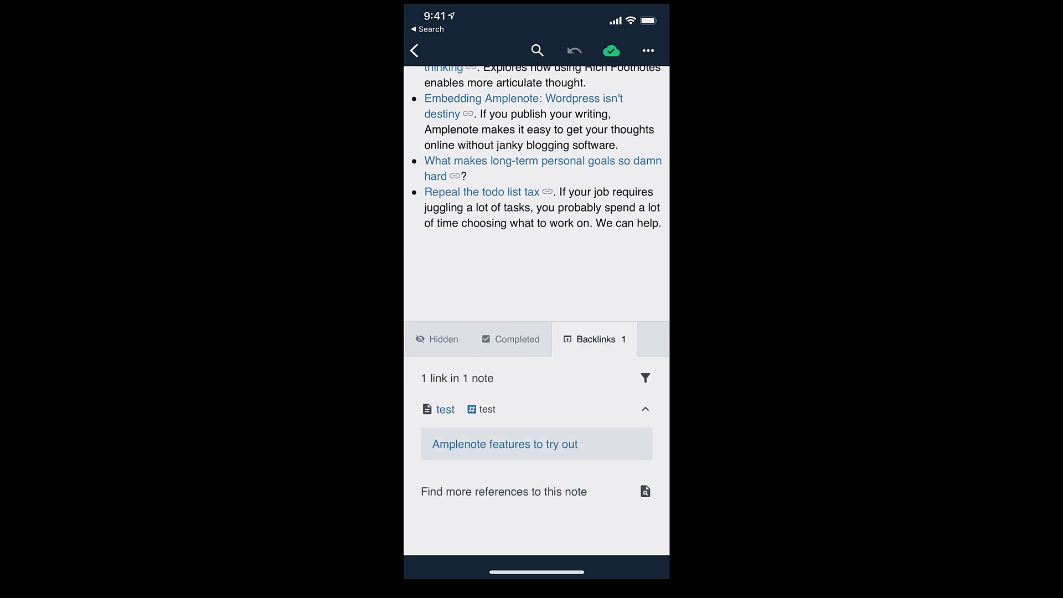